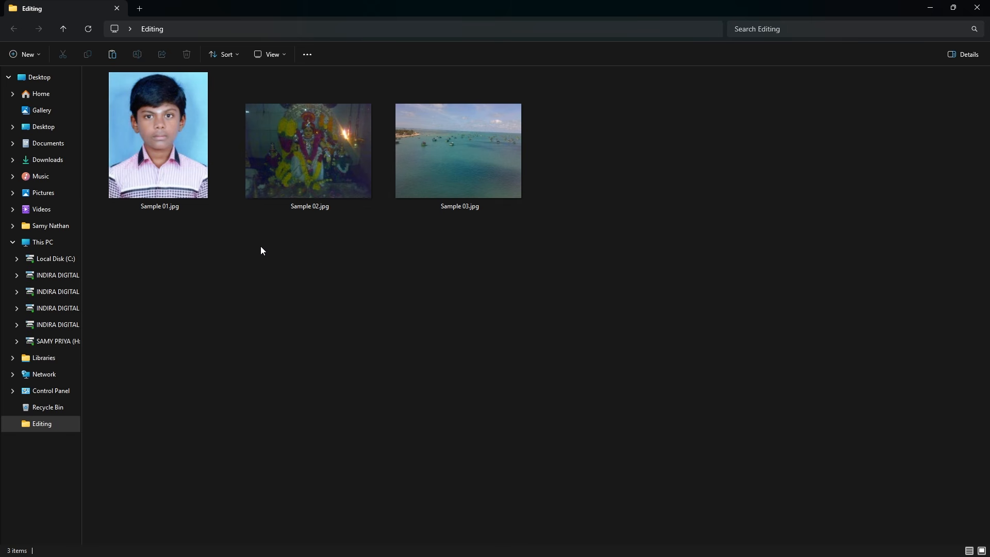
Preview Sample 01.jpg enlarged in the photo viewer to inspect the portrait's quality, and close the Editing folder.
double_click(199, 147)
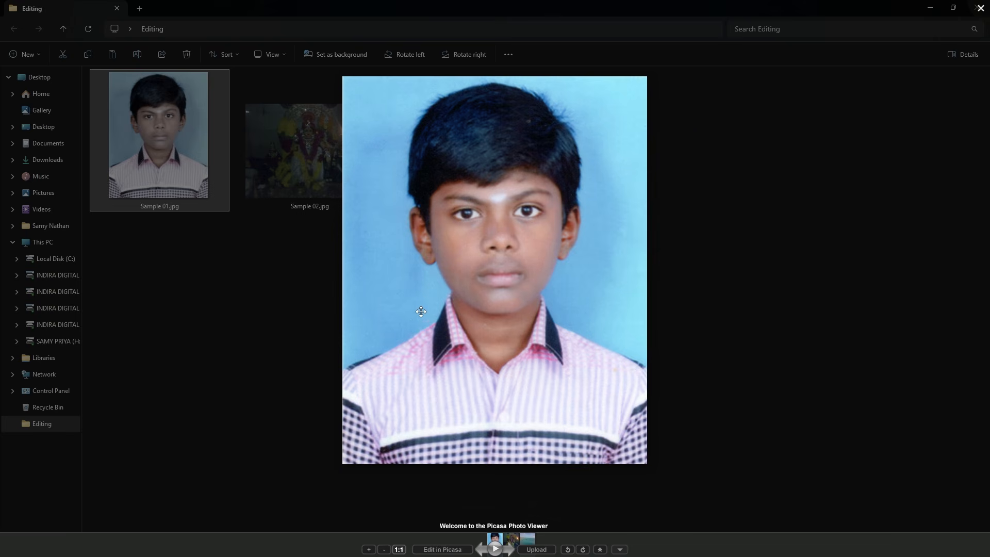
scroll(454, 255, up, 2)
scroll(454, 255, up, 1)
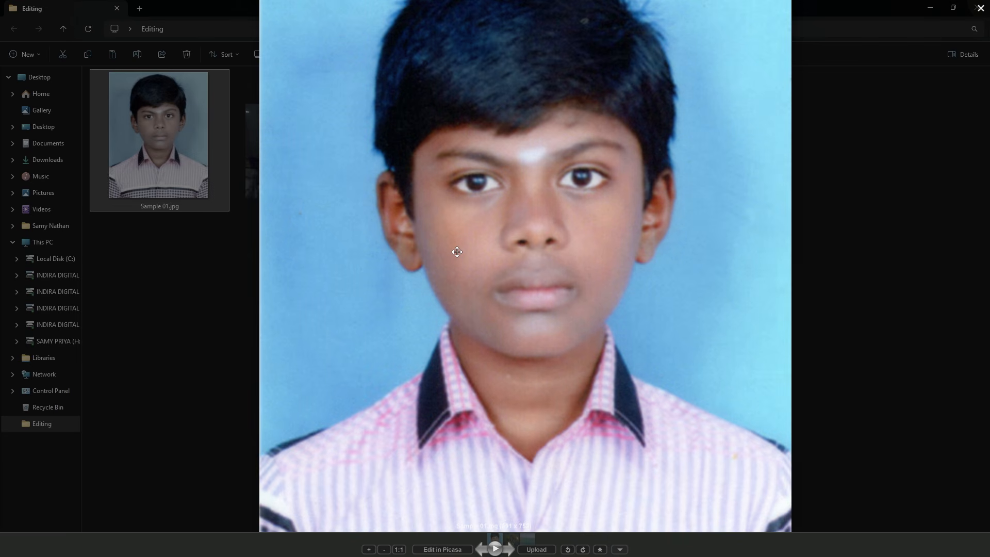
key(Escape)
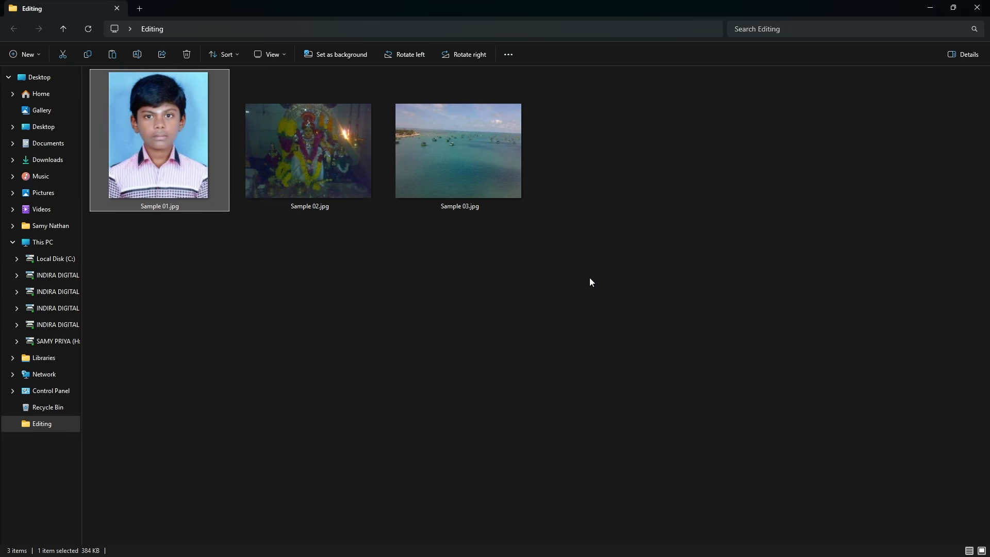
double_click(229, 159)
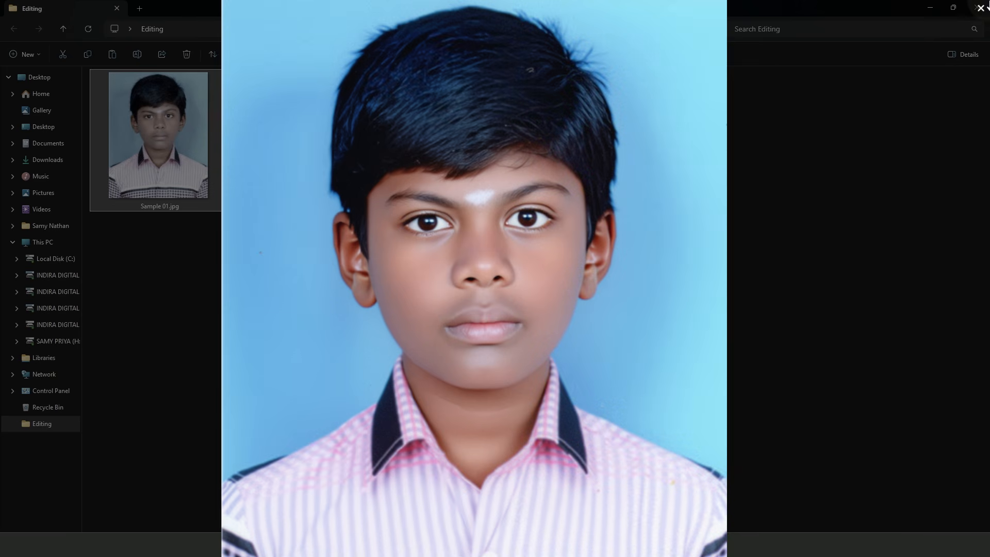
click(987, 4)
click(474, 335)
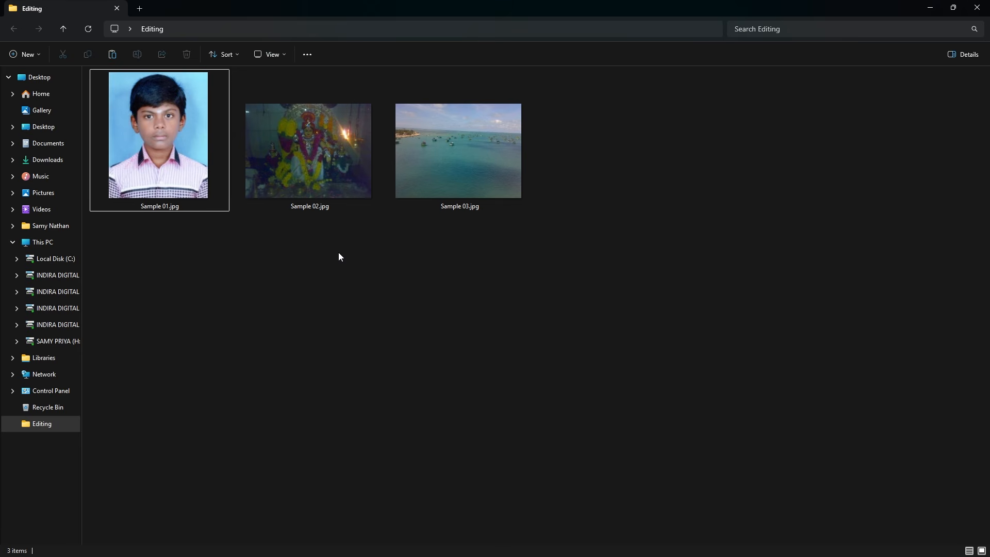
click(976, 7)
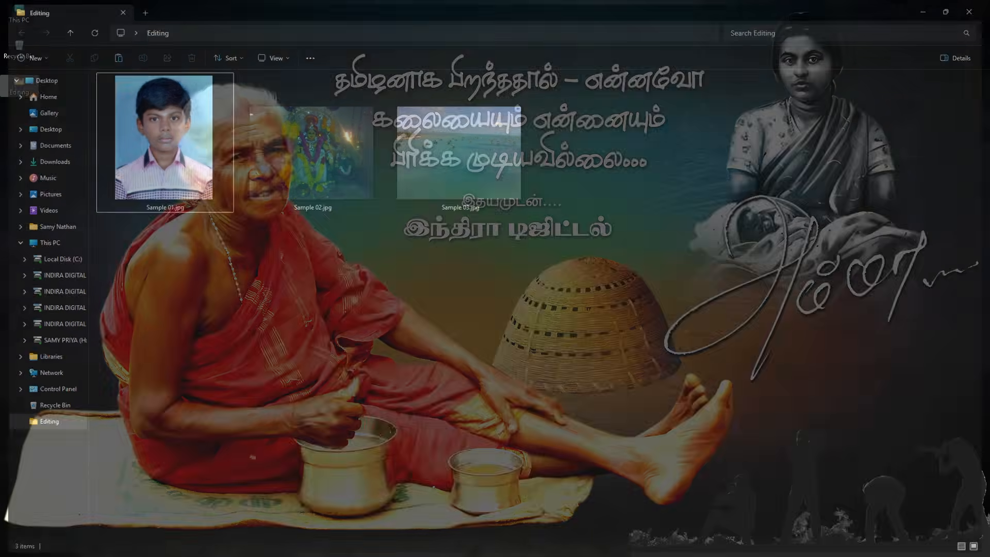
Launch Photoshop (Beta) from the beta apps in Creative Cloud Desktop, close Creative Cloud and enter the Photoshop workspace.
click(528, 545)
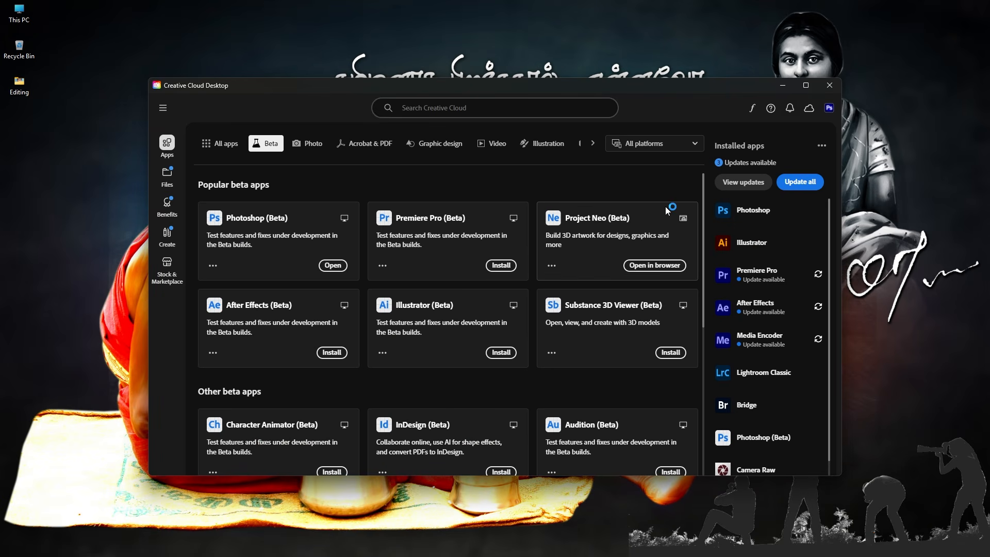
click(224, 143)
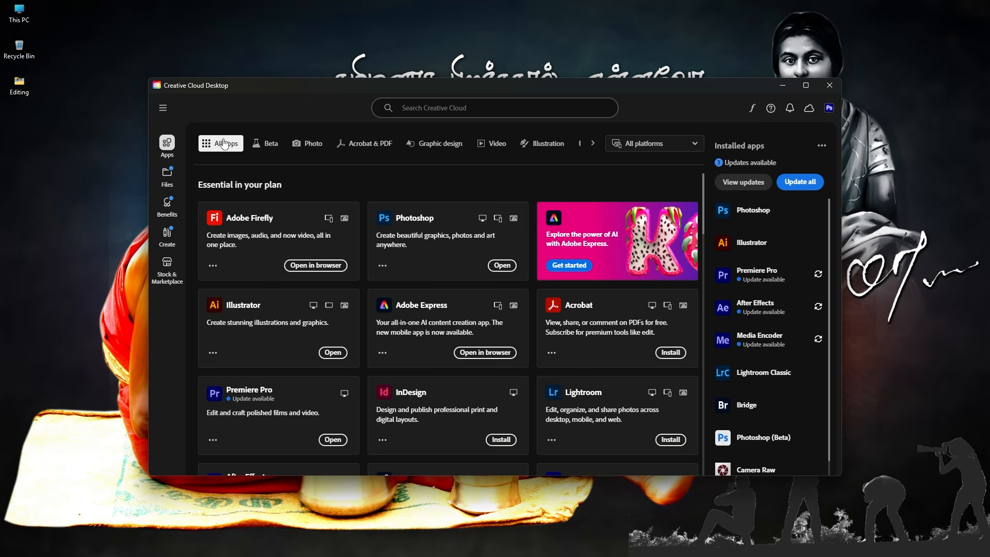
click(264, 144)
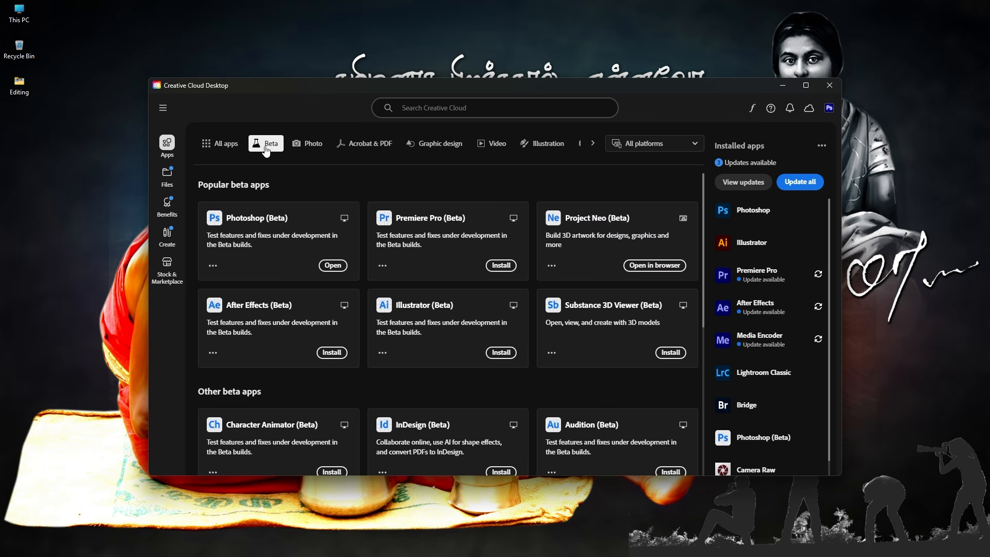
click(333, 266)
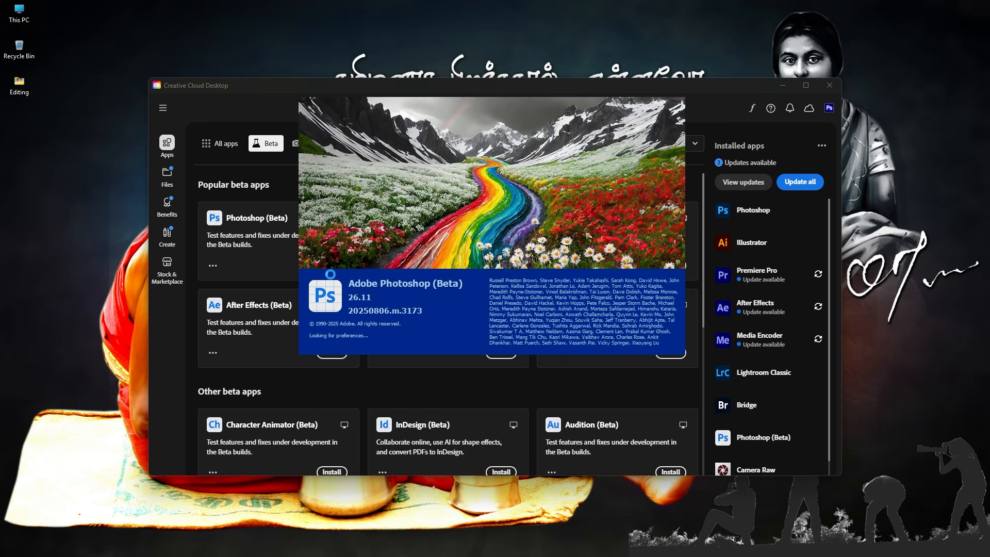
click(828, 85)
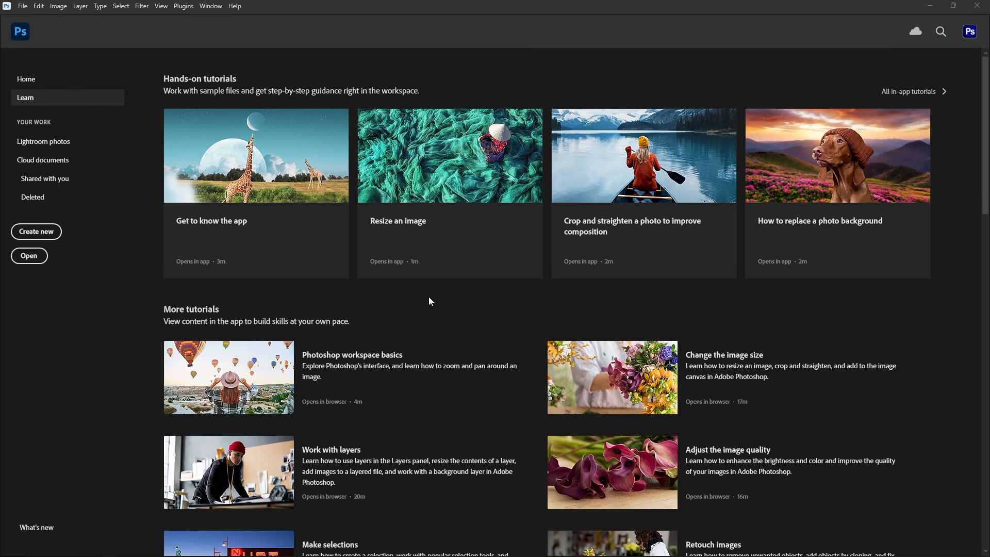
click(21, 31)
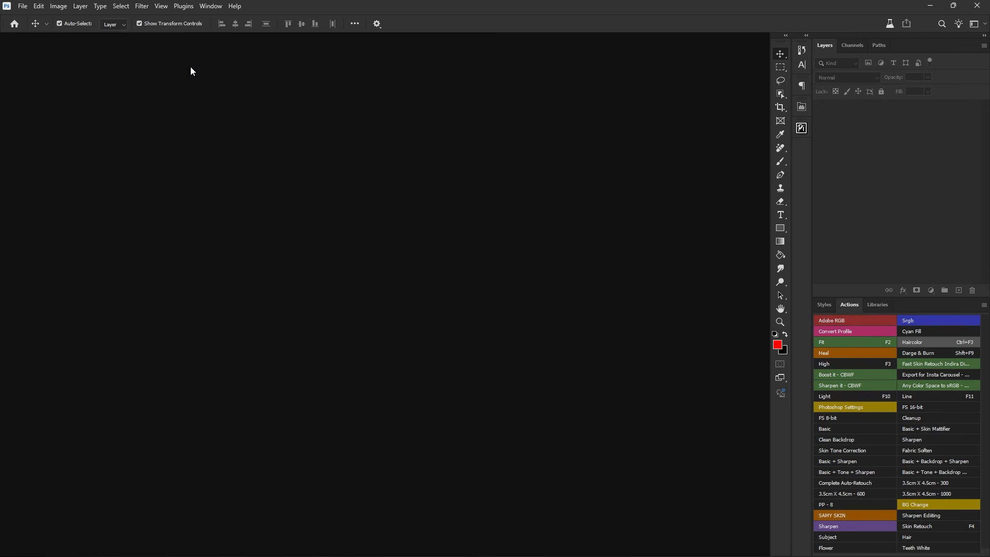
Open Sample 01.jpg from the desktop's Editing folder in Photoshop (Beta).
click(934, 5)
double_click(19, 83)
click(179, 136)
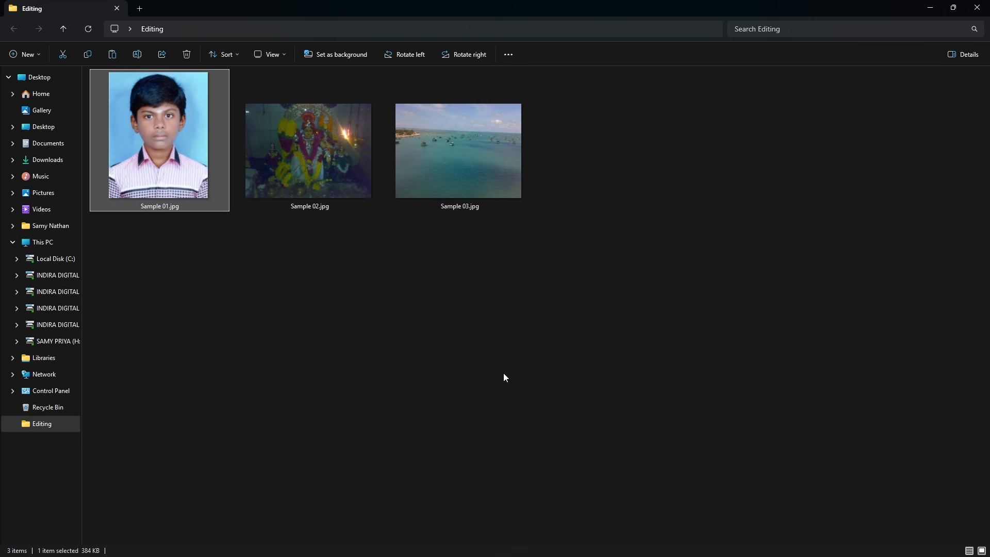
drag(150, 146, 500, 329)
key(ctrl+space)
drag(365, 247, 464, 335)
drag(489, 292, 451, 302)
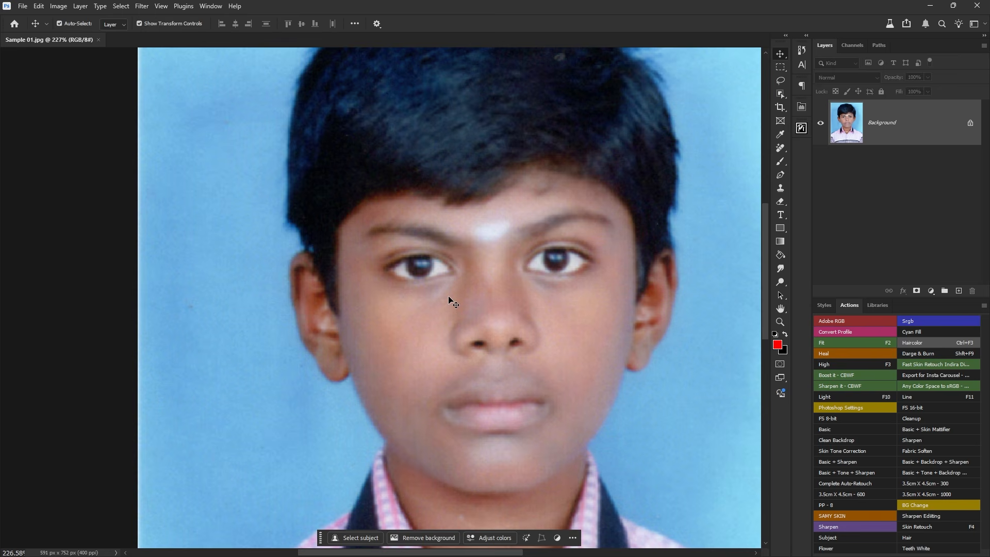
Enable the Photo Restoration neural filter on the portrait with Photo enhancement set to 0.
scroll(448, 301, down, 5)
scroll(452, 304, up, 8)
scroll(438, 216, up, 1)
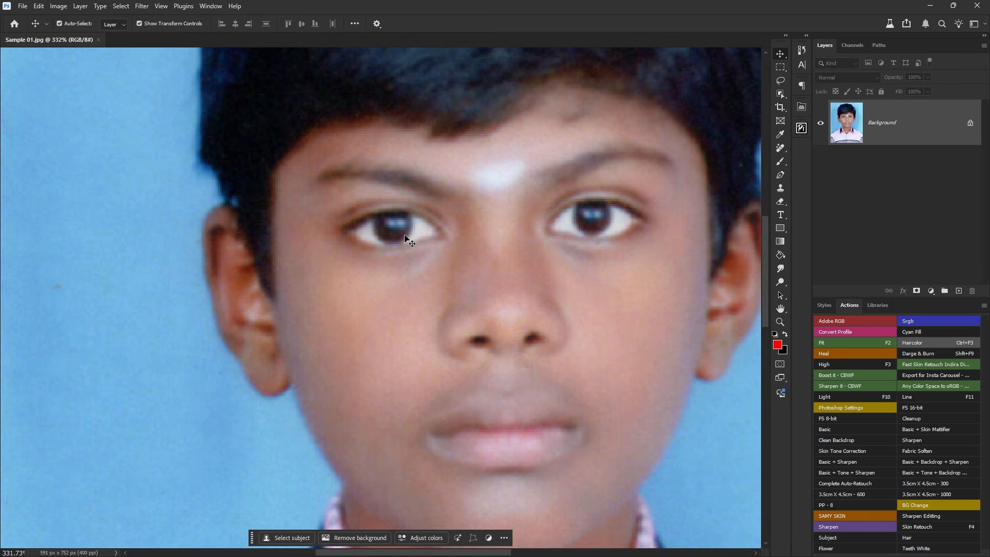
click(144, 6)
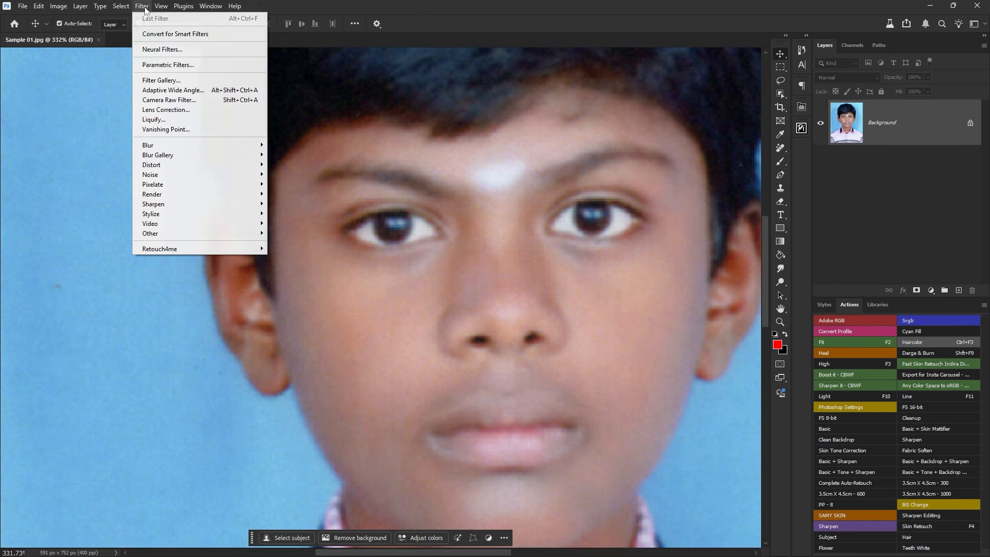
click(178, 52)
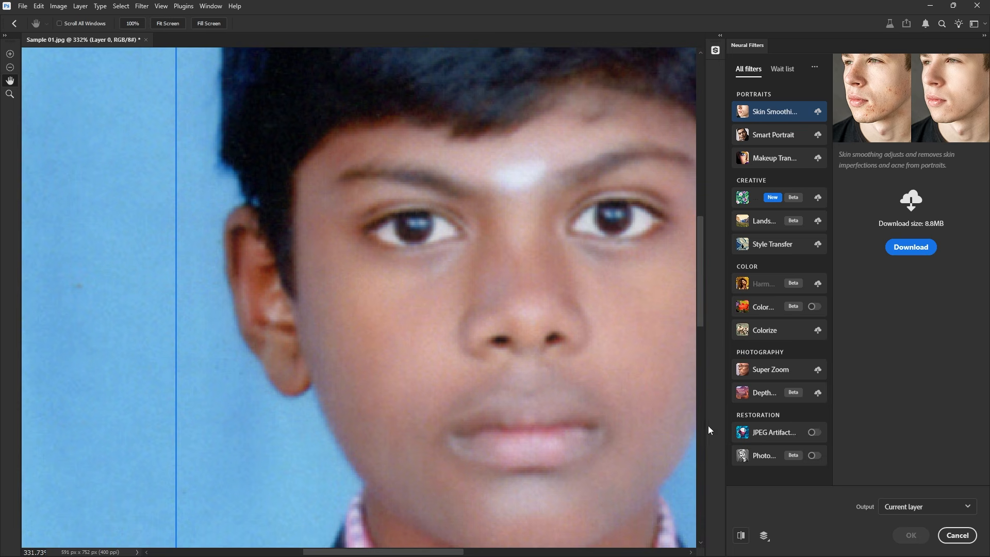
click(764, 454)
click(814, 455)
drag(911, 112, 849, 112)
scroll(592, 165, down, 2)
drag(596, 268, 526, 293)
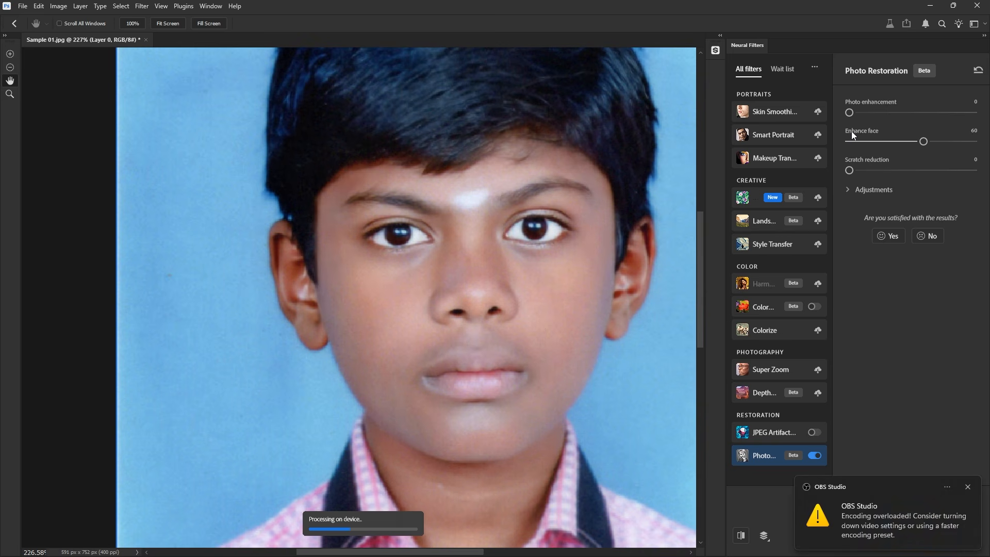
click(968, 487)
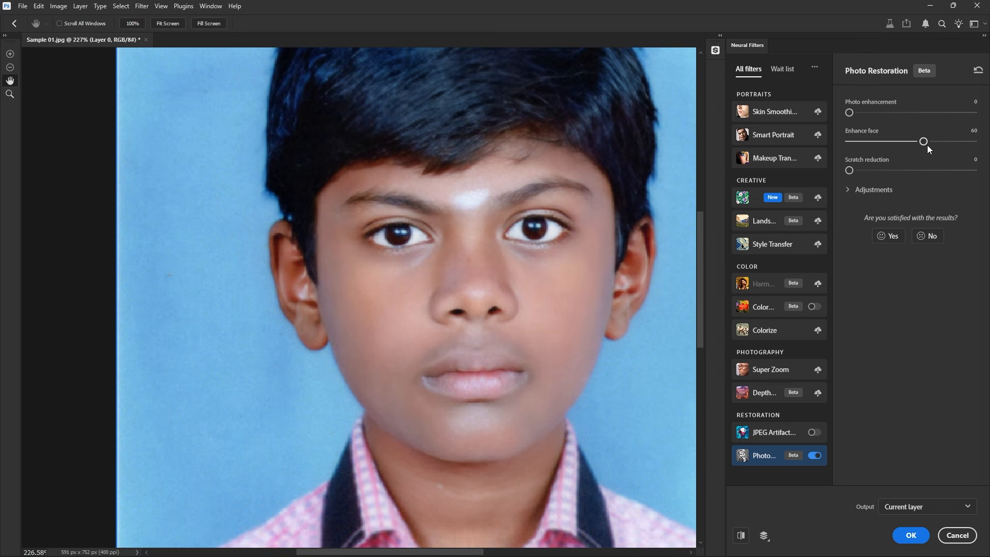
Compare the portrait before and after Photo Restoration, examining the shirt collar and the face up close.
scroll(495, 229, down, 4)
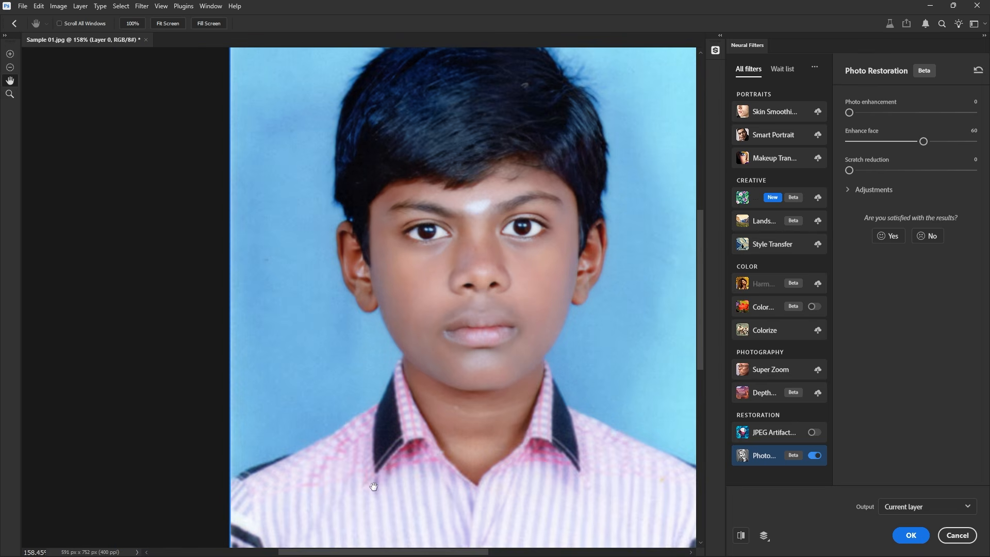
scroll(373, 486, up, 6)
scroll(416, 456, up, 4)
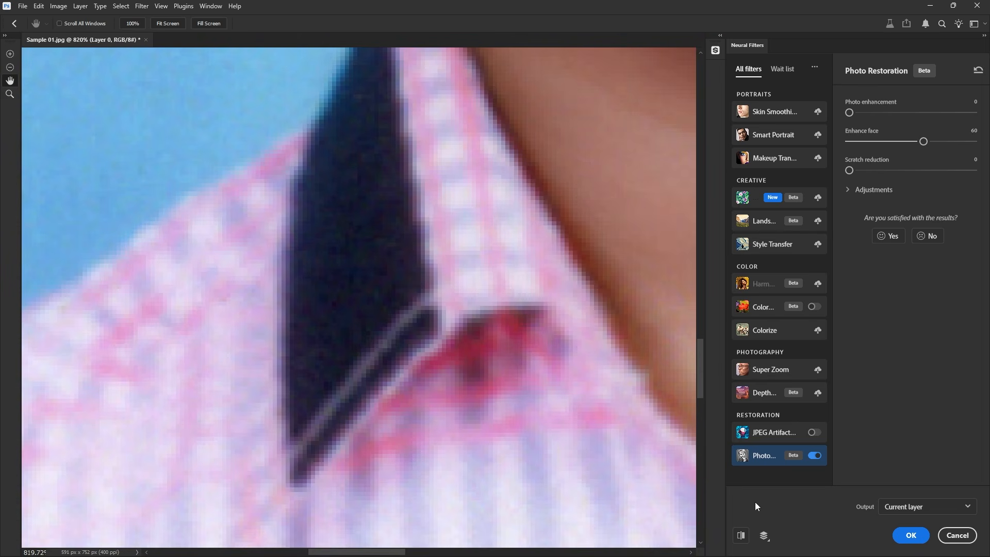
click(740, 538)
click(741, 538)
click(742, 539)
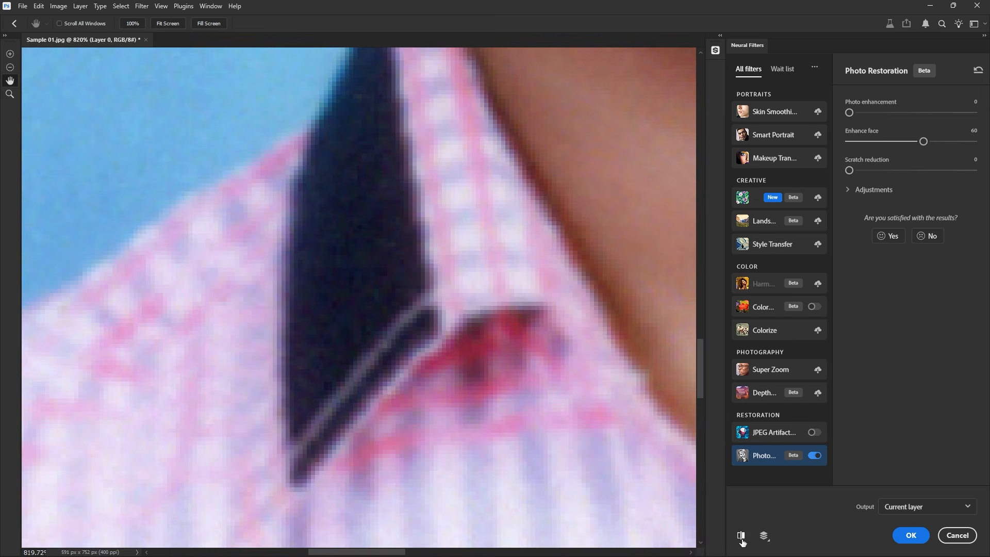
drag(661, 295, 391, 555)
scroll(572, 223, down, 4)
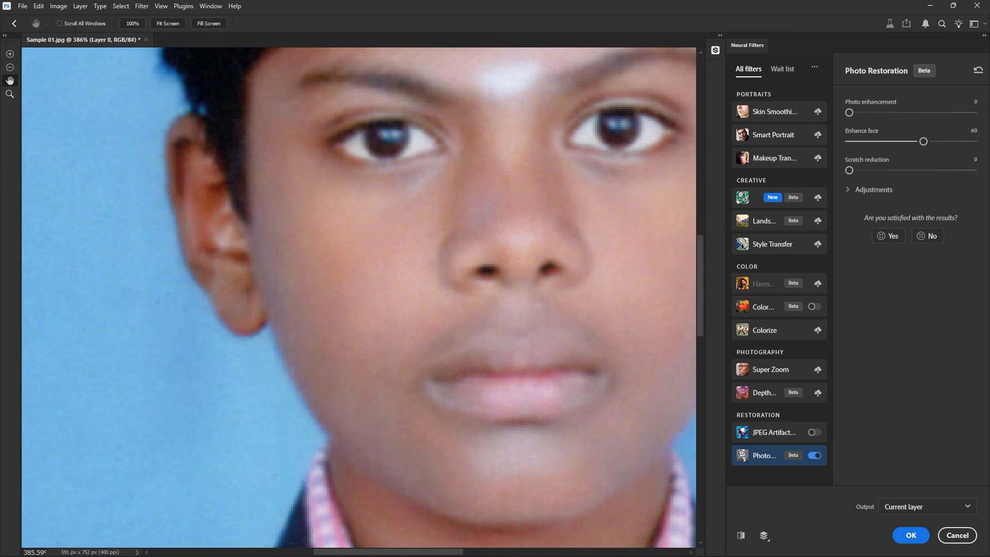
click(741, 538)
click(741, 538)
click(740, 538)
Apply the Photo Restoration result to the portrait, merged into the Background, and duplicate that layer.
click(911, 536)
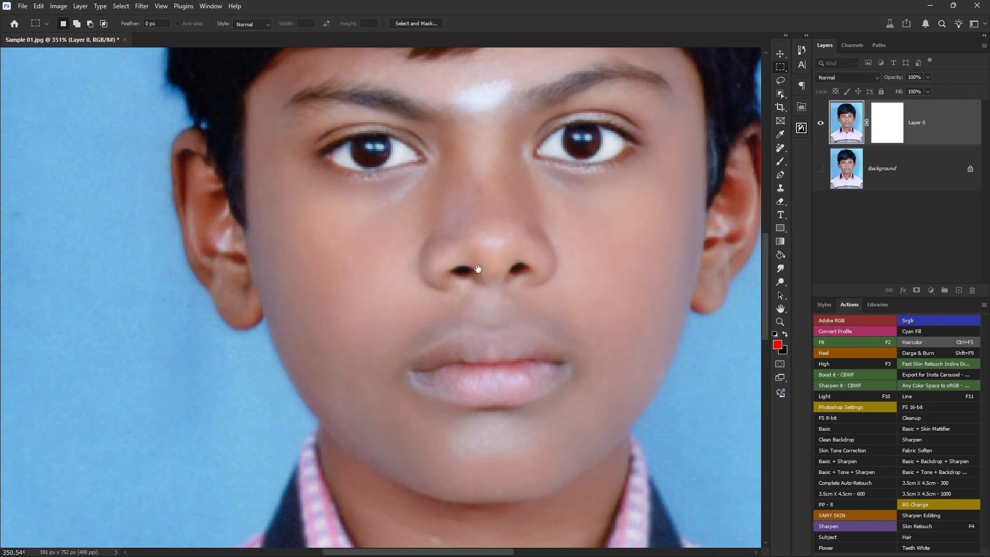
scroll(598, 238, down, 4)
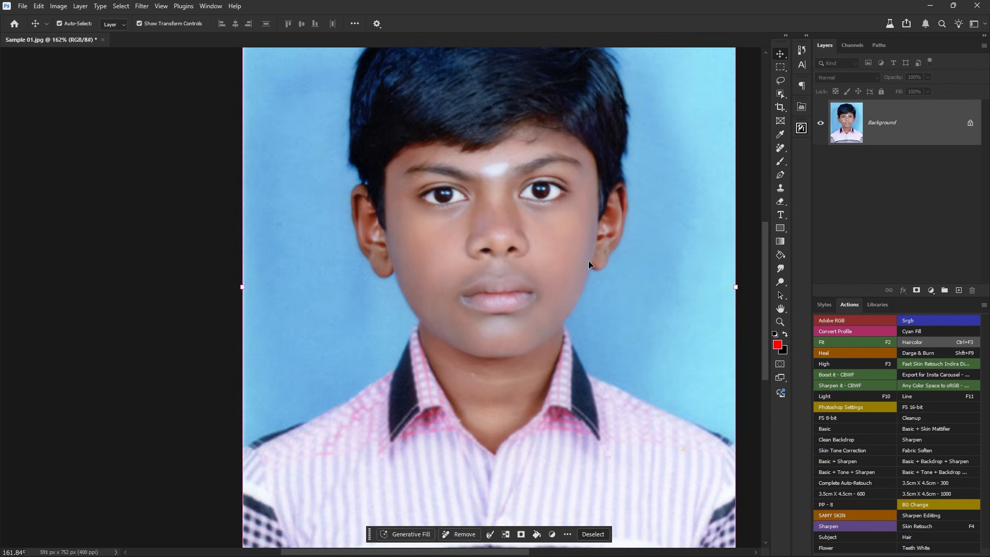
key(ctrl+j)
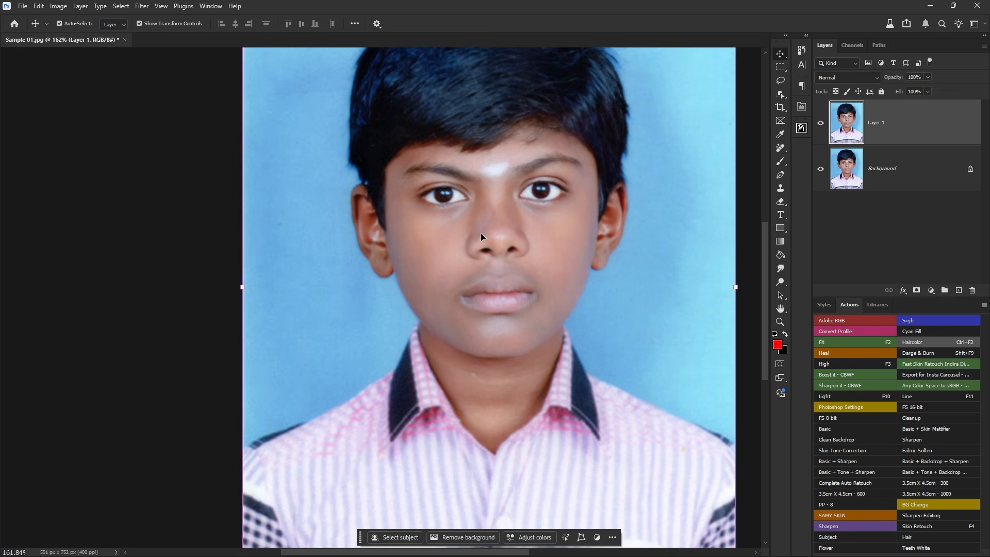
Examine the sharpness of the restored face against the shirt collar and fabric at high magnification.
scroll(481, 236, up, 5)
scroll(601, 219, down, 3)
scroll(610, 252, down, 2)
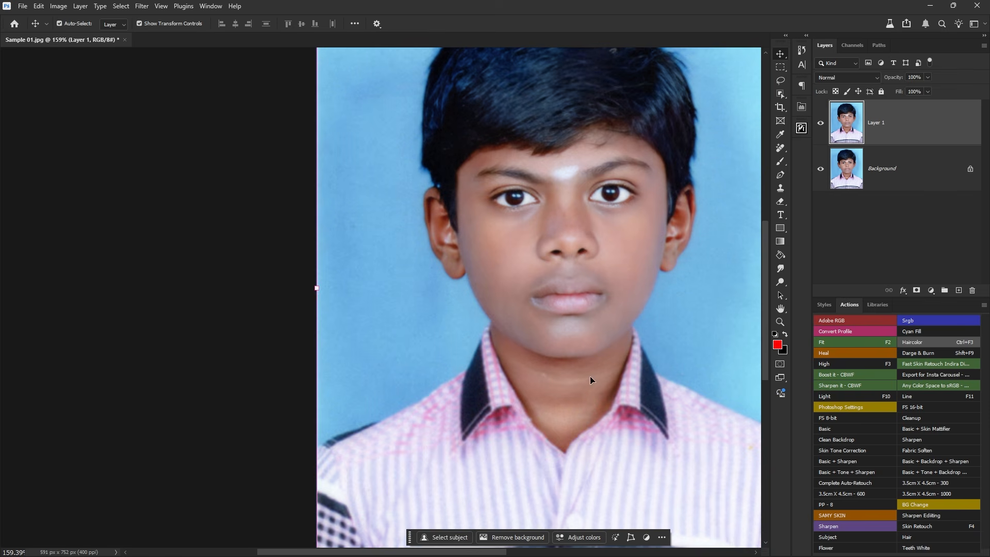
scroll(510, 438, up, 8)
scroll(501, 366, down, 5)
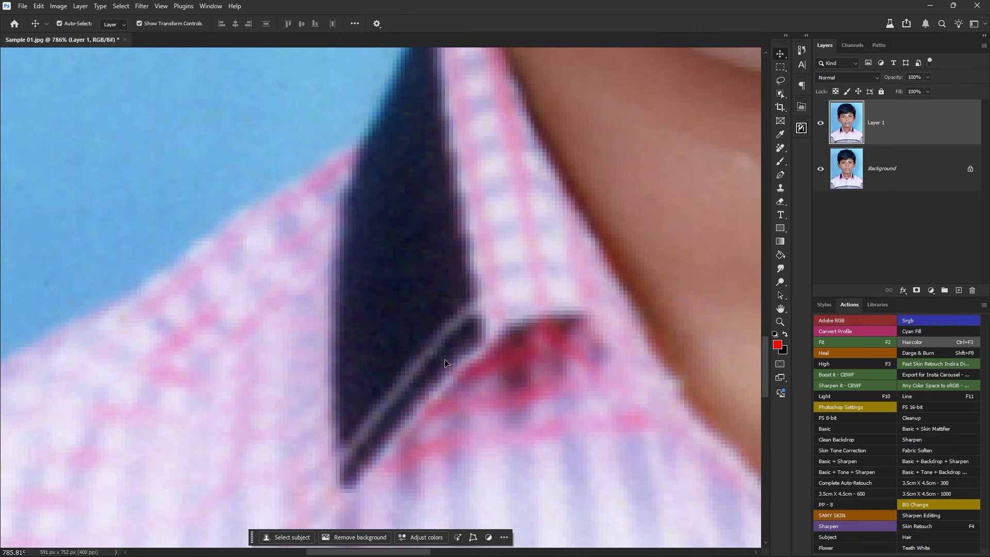
scroll(444, 160, up, 2)
scroll(534, 145, down, 4)
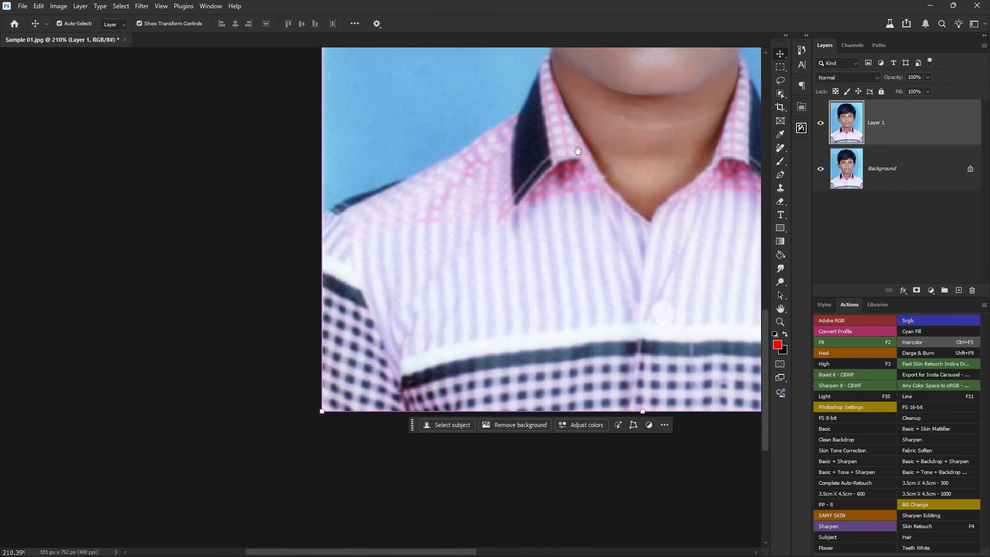
drag(535, 144, 531, 219)
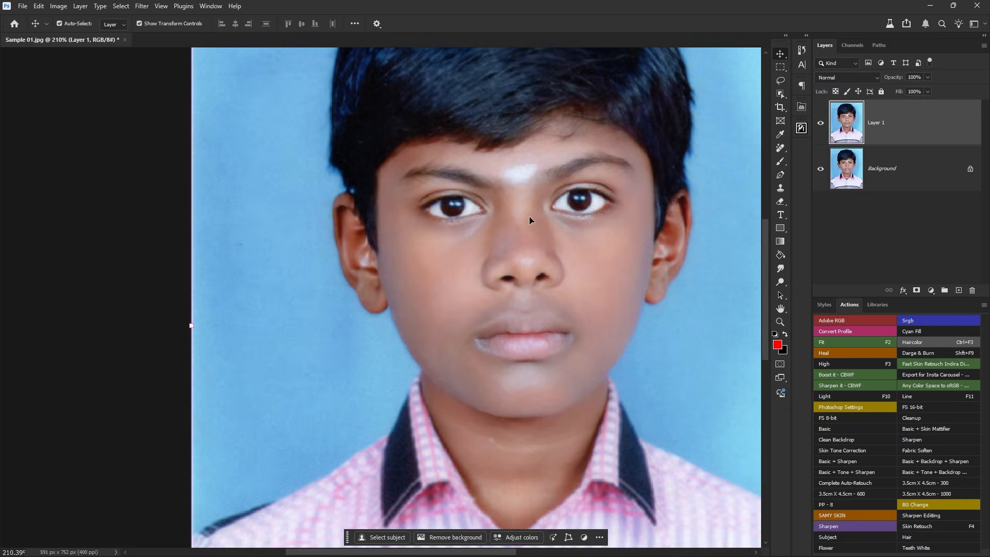
Upscale the restored portrait with Generative Upscale at a scale of 4x.
click(59, 6)
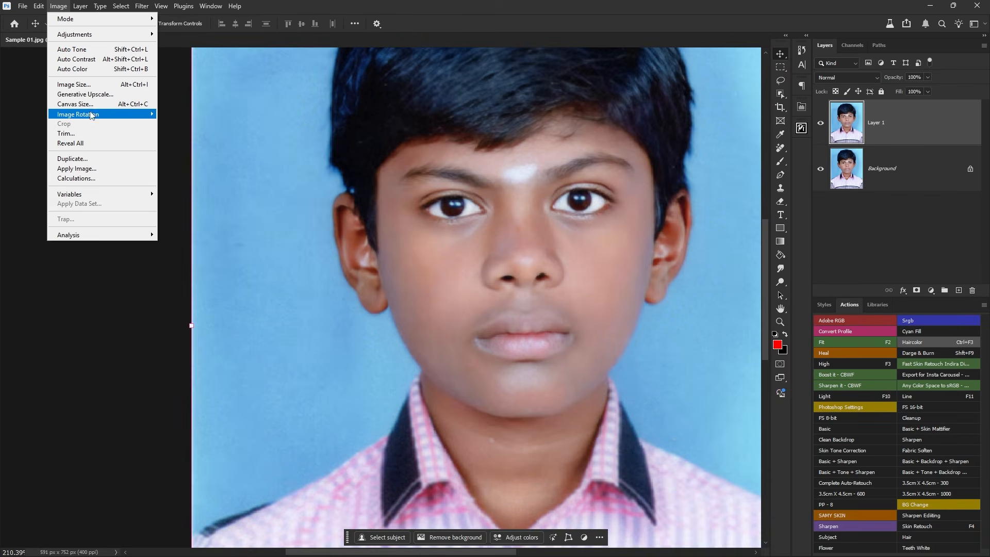
click(116, 94)
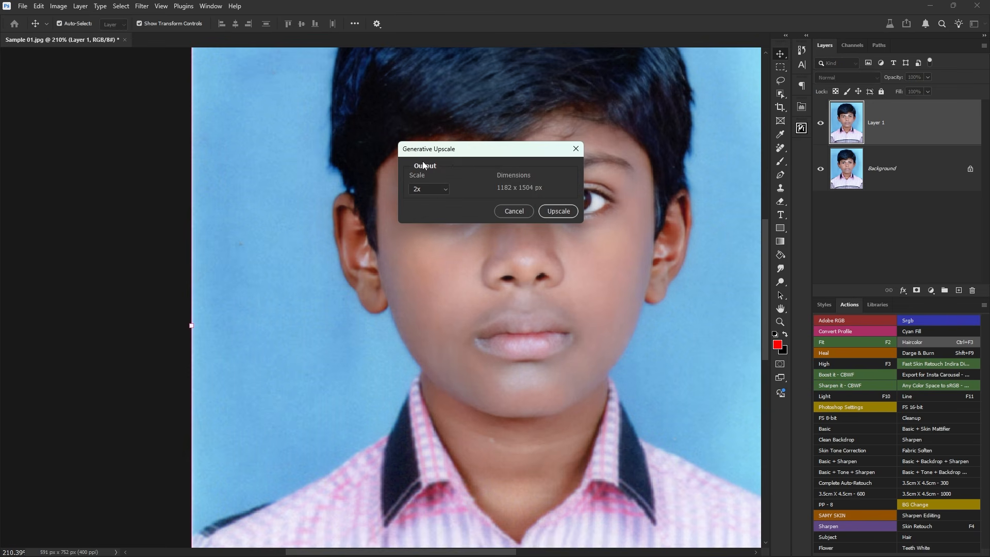
click(437, 193)
click(428, 212)
click(441, 195)
click(439, 221)
drag(513, 150, 441, 86)
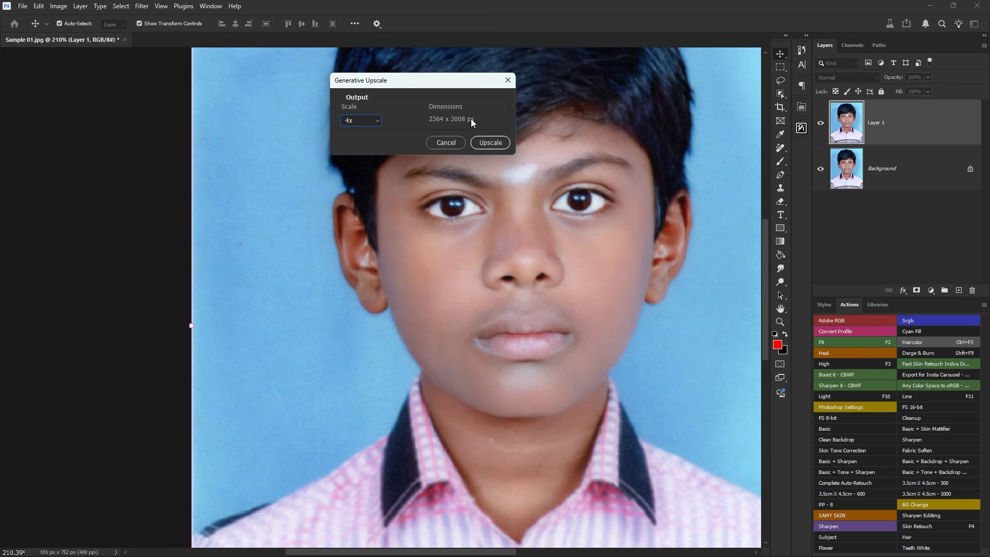
click(484, 147)
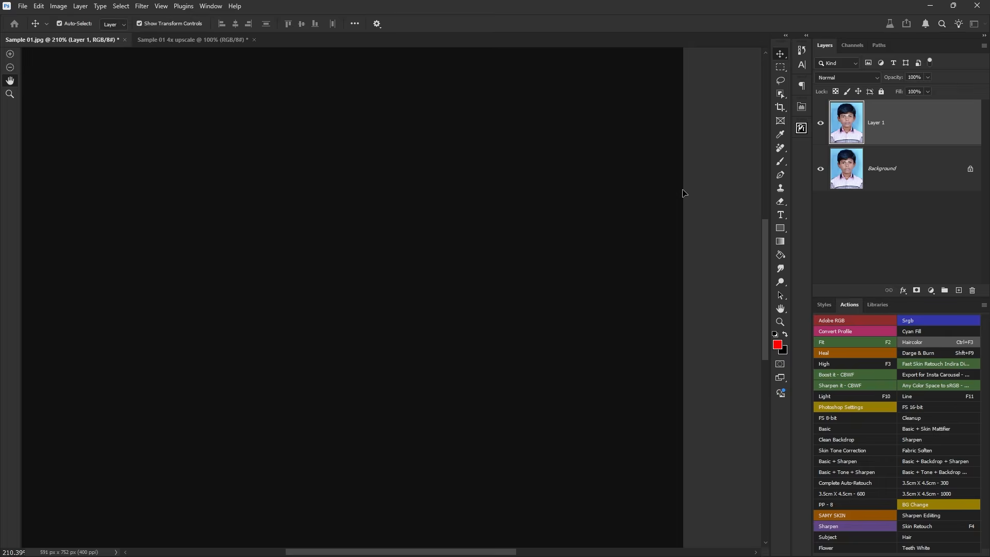
scroll(593, 180, down, 5)
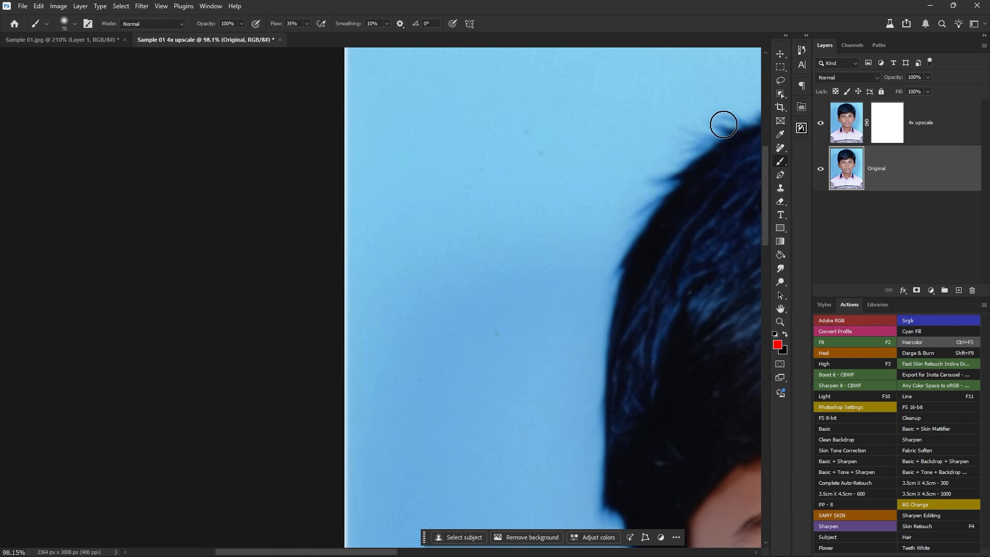
Compare the 4x upscale layer with the Original around the hair and face of the portrait.
click(800, 107)
scroll(576, 234, down, 4)
click(802, 109)
drag(634, 312, 426, 192)
drag(660, 233, 600, 235)
drag(685, 315, 585, 267)
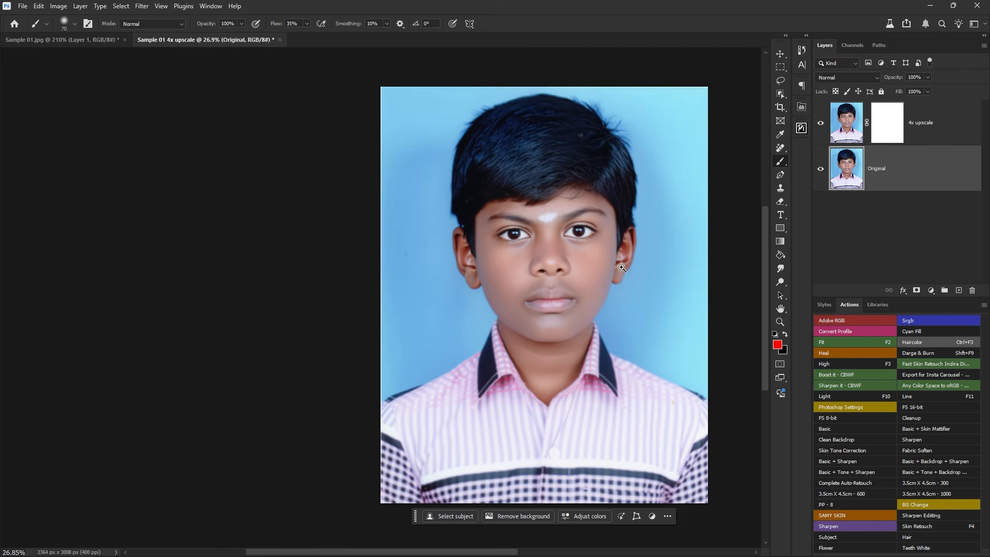
drag(653, 263, 586, 266)
drag(511, 252, 559, 275)
click(821, 124)
click(821, 124)
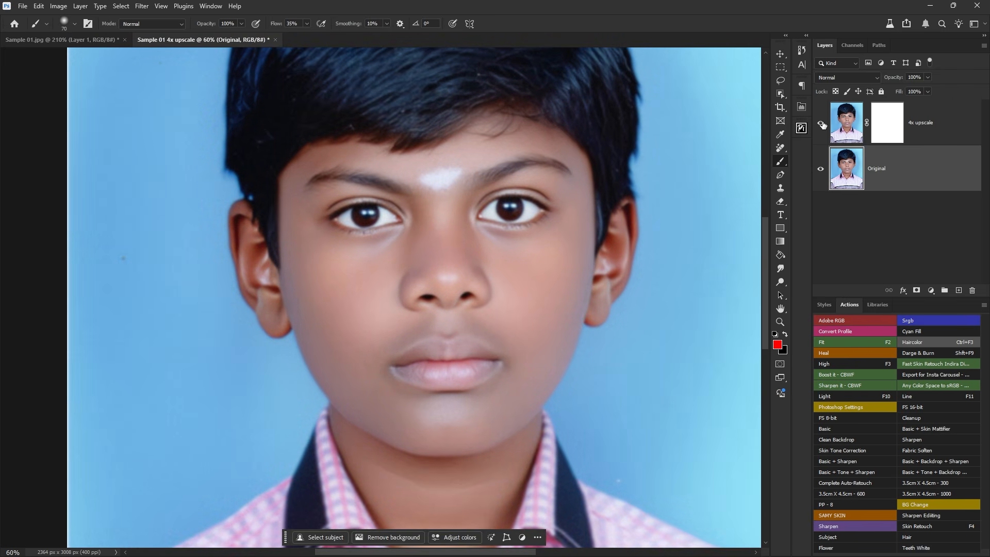
Examine the hair strands with the 4x upscale layer hidden and shown, and inspect the shirt.
drag(511, 209, 490, 236)
drag(516, 418, 555, 468)
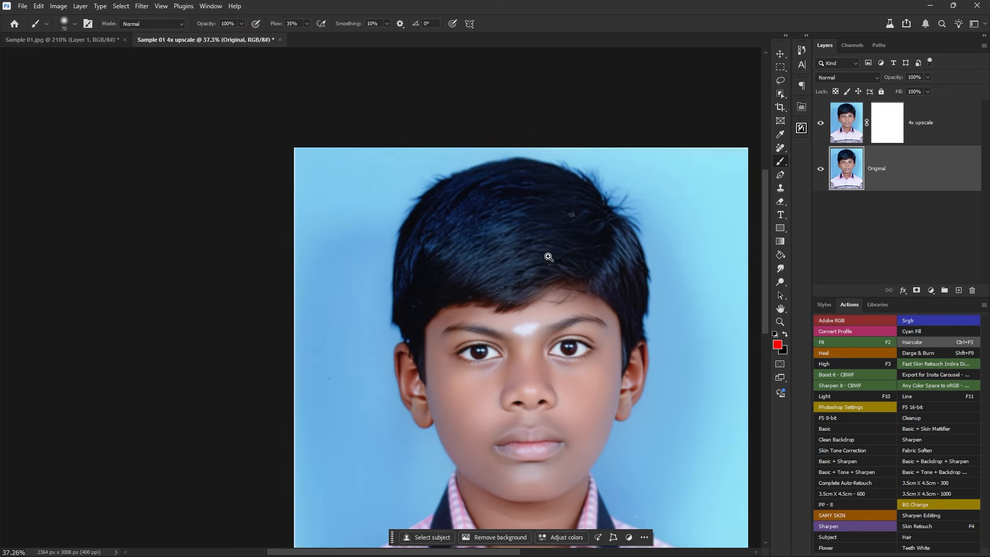
drag(550, 258, 585, 269)
click(820, 126)
drag(705, 241, 685, 309)
scroll(589, 257, up, 7)
click(820, 124)
scroll(432, 262, down, 10)
drag(466, 400, 444, 128)
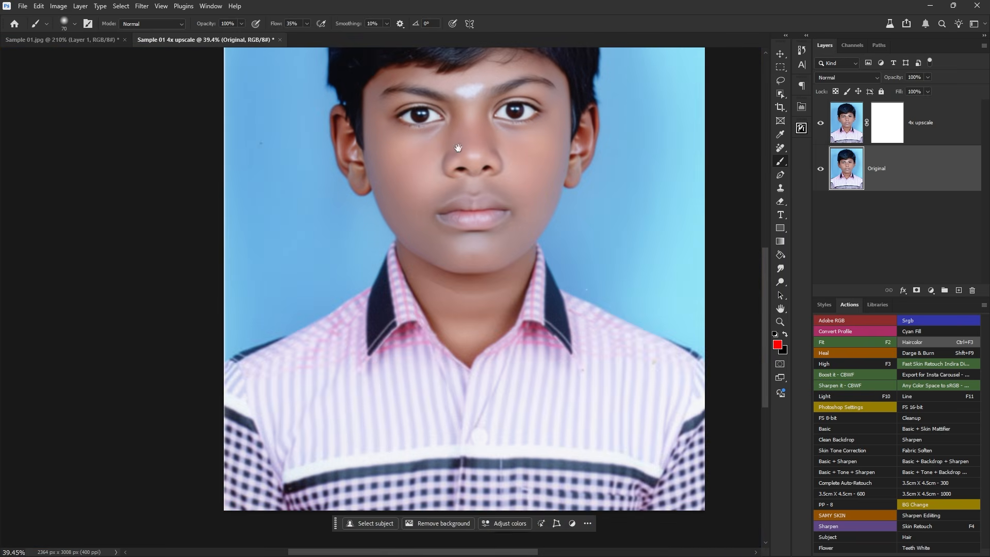
Compare the shirt collar and fabric up close with the 4x upscale layer hidden and shown.
drag(413, 336, 466, 371)
drag(466, 288, 607, 290)
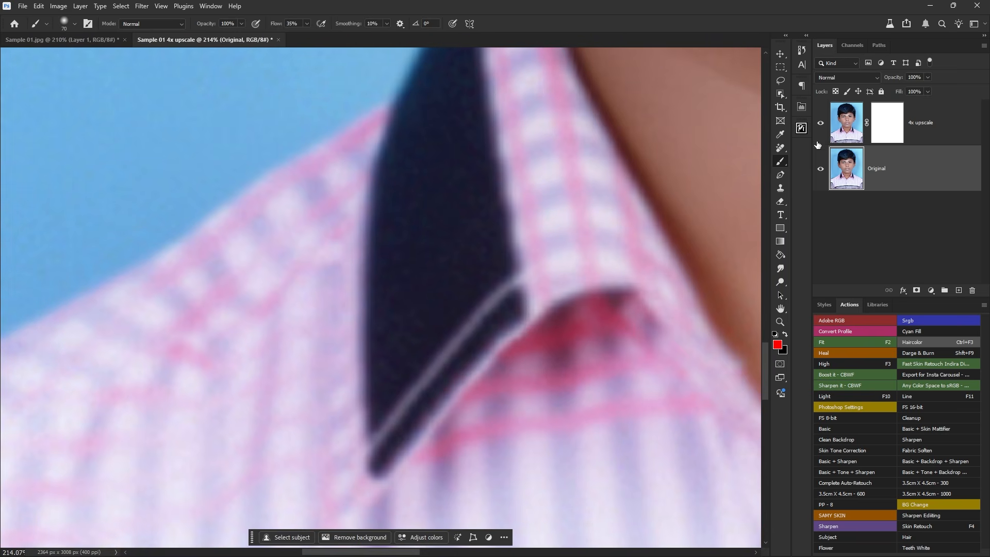
click(821, 123)
click(820, 123)
scroll(453, 338, down, 10)
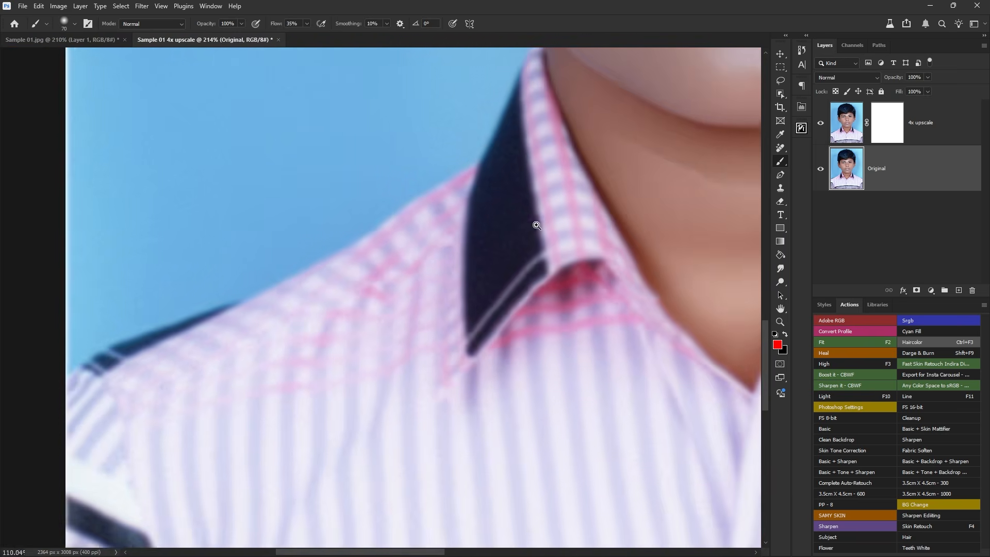
scroll(466, 345, down, 2)
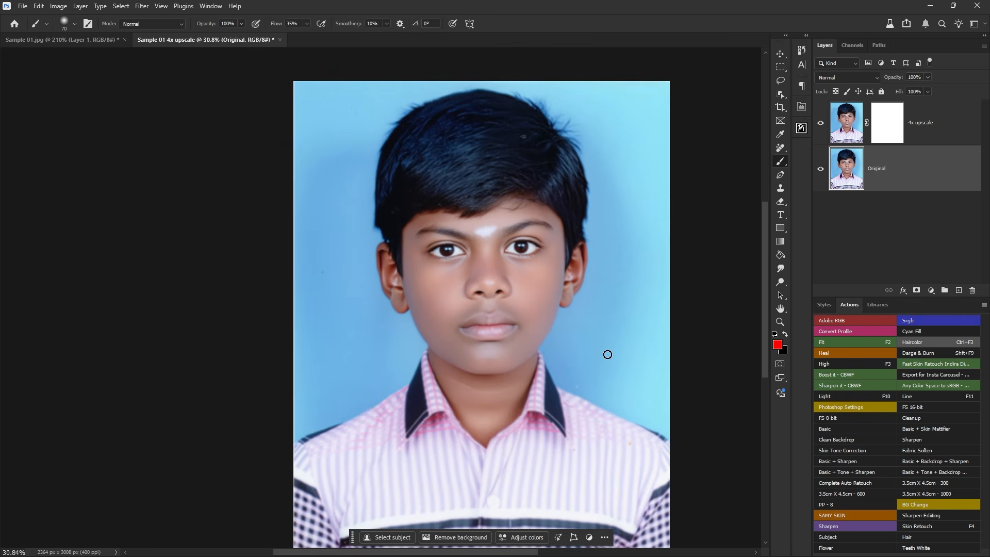
Review the upscaled portrait as a whole, checking the face against the Original layer and the shirt.
scroll(489, 288, down, 1)
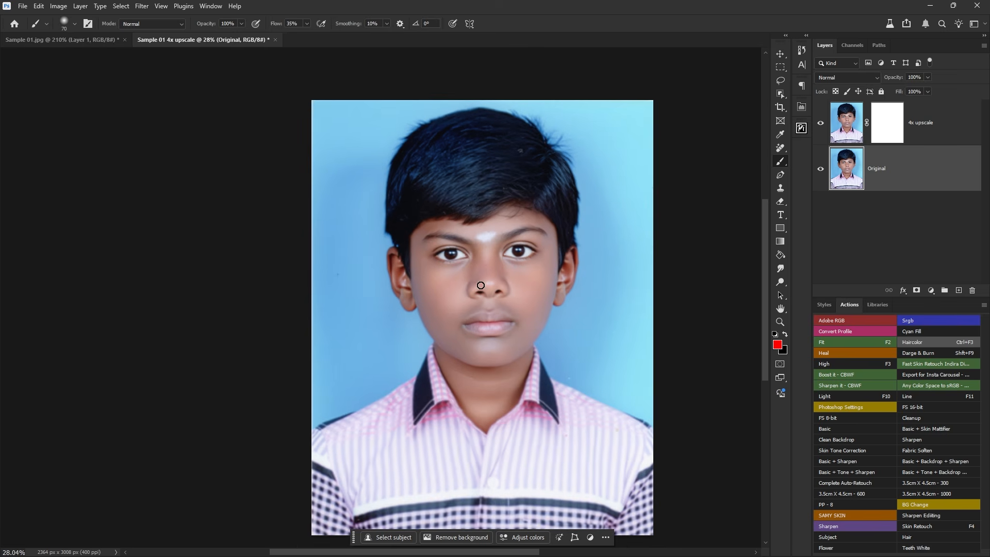
scroll(489, 289, up, 4)
alt+click(820, 169)
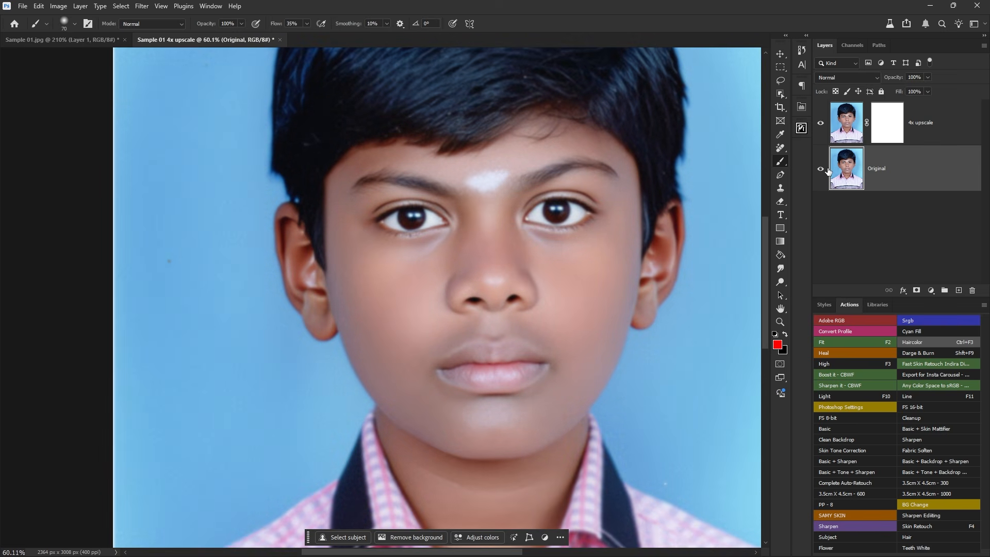
scroll(619, 176, down, 4)
drag(573, 358, 539, 230)
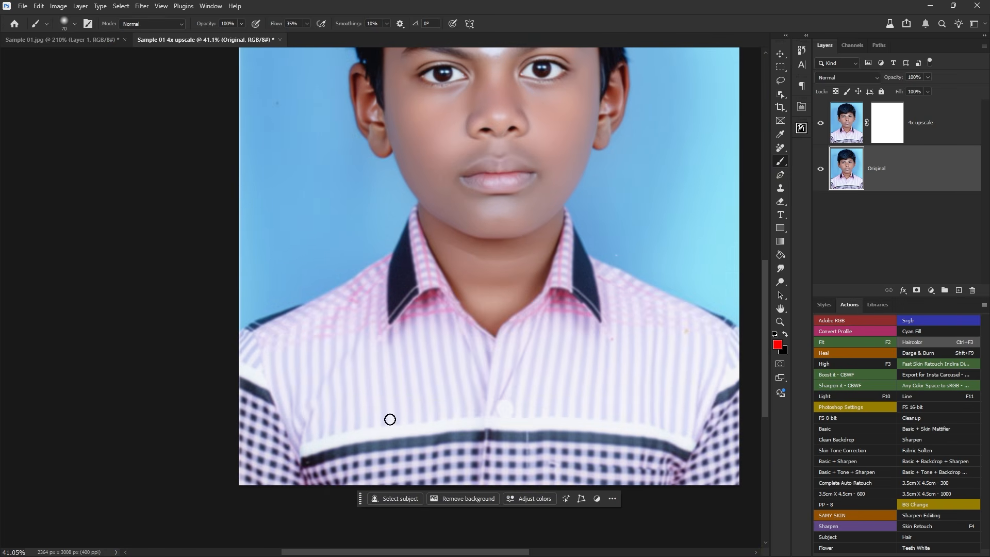
Save the upscaled portrait as Sample 01 4x upscale.psd in the Downloads folder.
key(ctrl+0)
key(ctrl+shift+s)
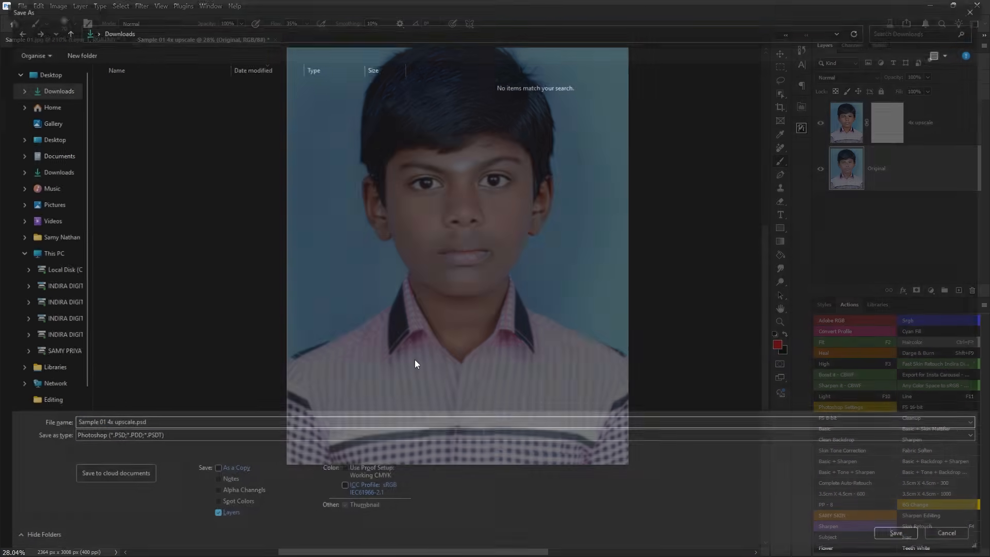
key(Return)
key(Return)
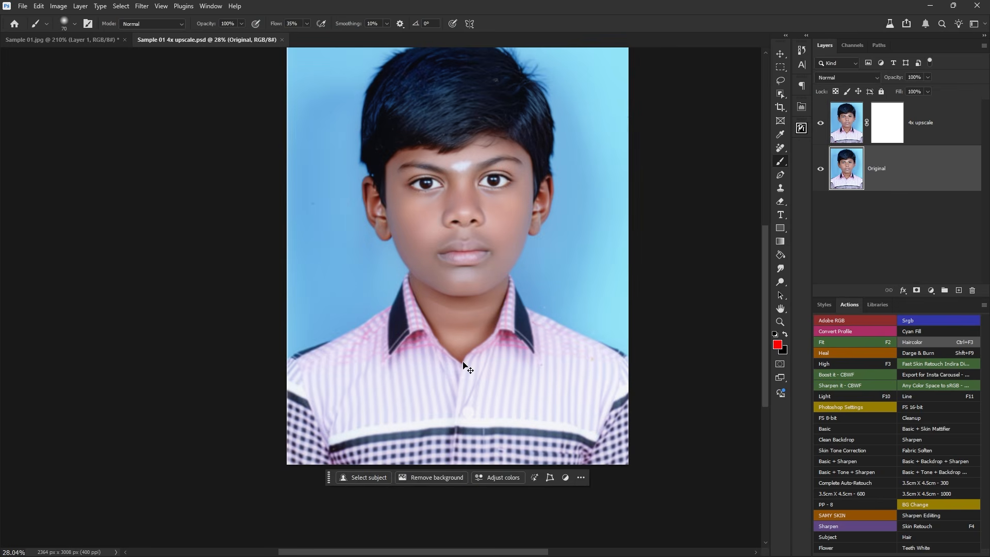
Close the upscaled document and close the Sample 01 document without saving its changes.
key(ctrl+w)
key(ctrl+0)
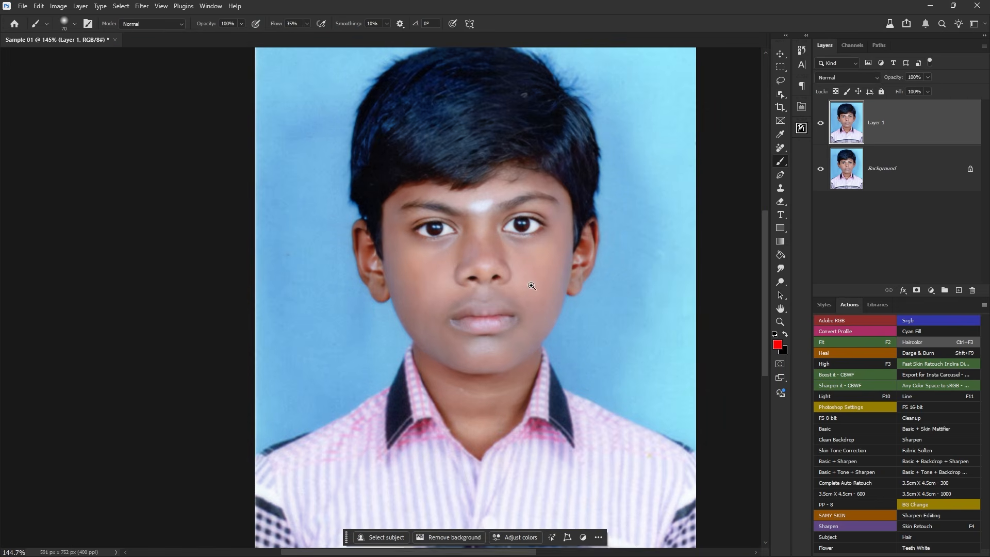
key(ctrl+w)
key(n)
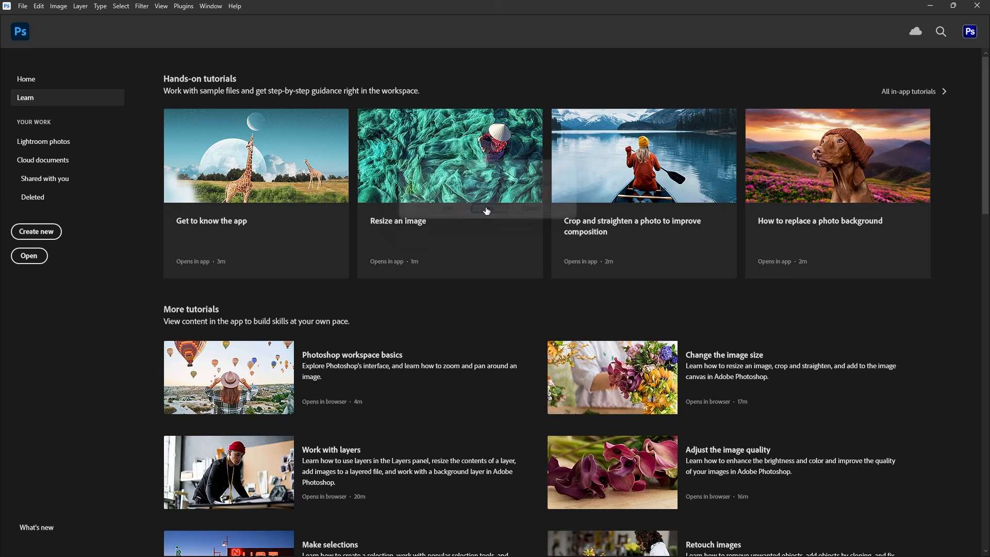
Open Sample 02.jpg from the Editing folder in Photoshop.
click(953, 5)
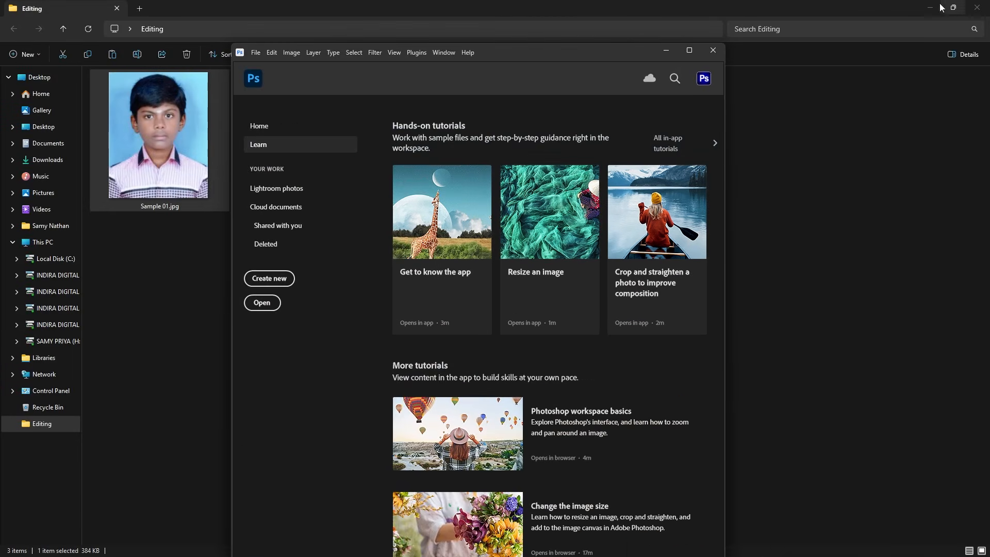
click(689, 50)
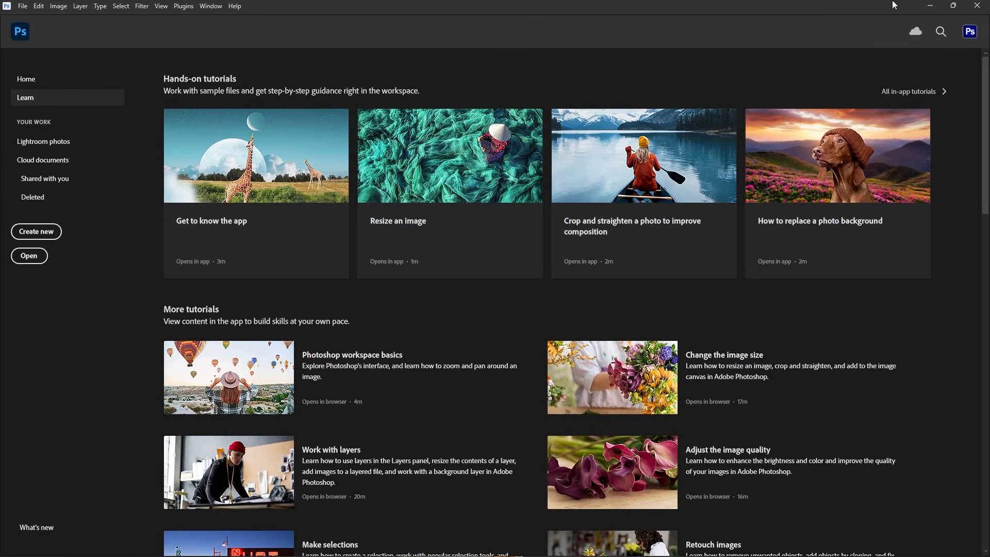
click(927, 7)
drag(310, 149, 508, 216)
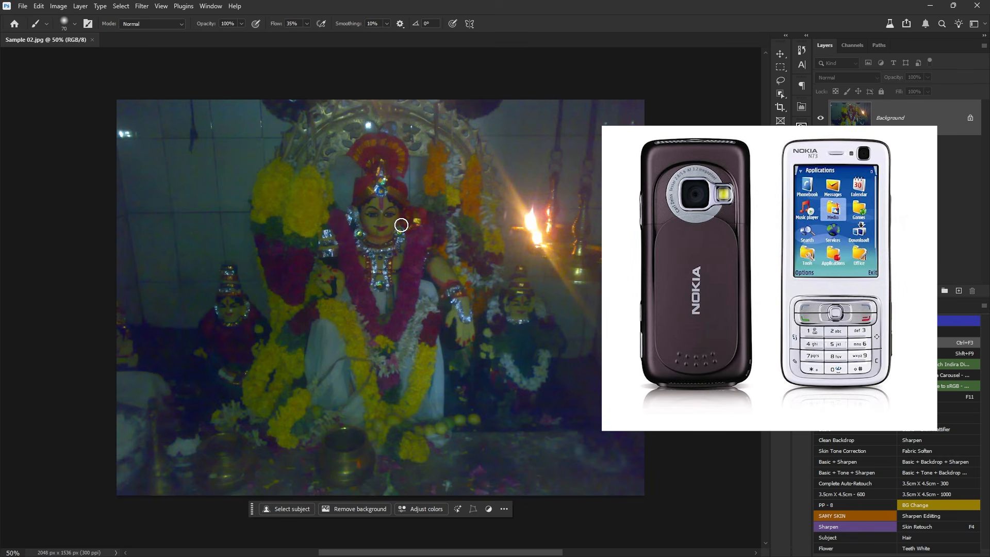
Inspect the noise on the idol's face and duplicate the Background layer of the temple photo.
scroll(372, 229, up, 12)
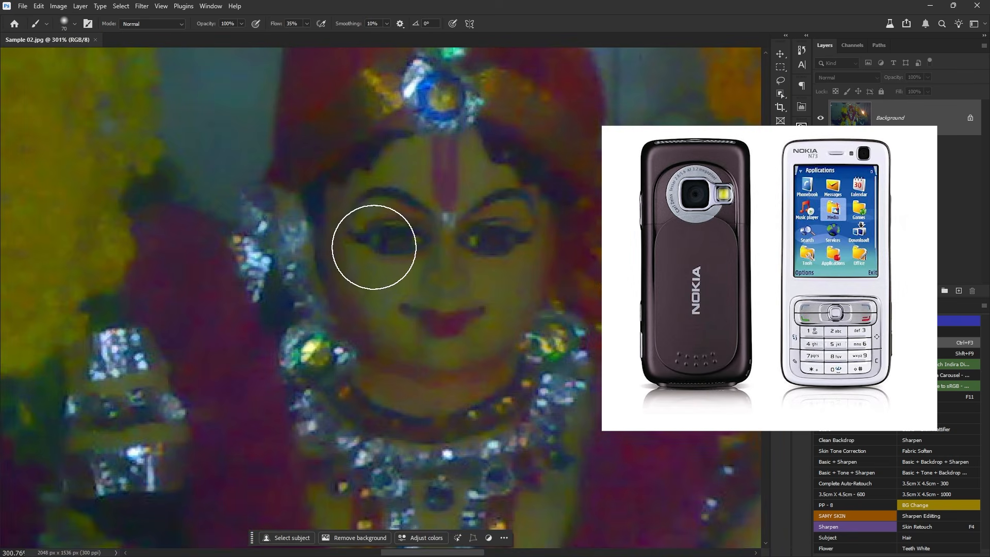
scroll(647, 278, down, 6)
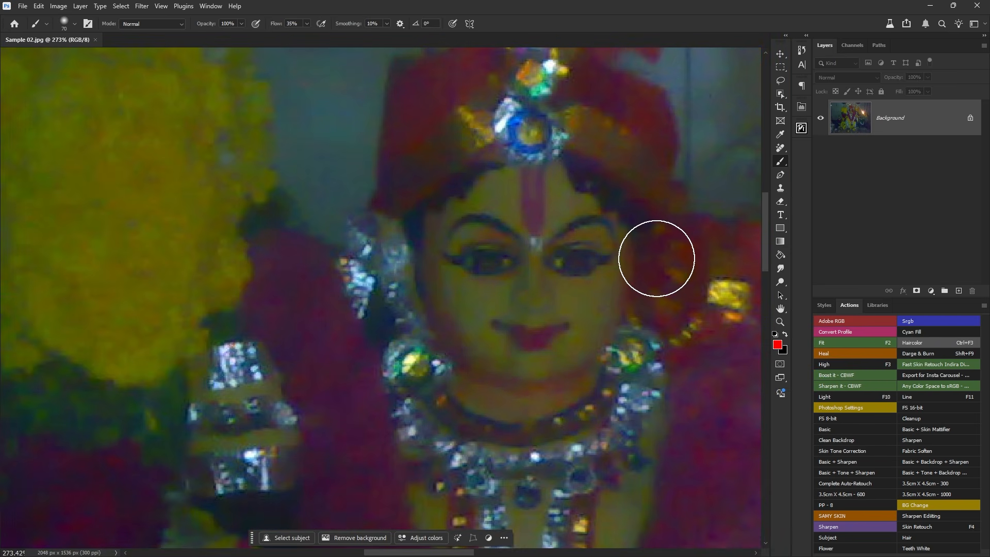
scroll(656, 258, down, 5)
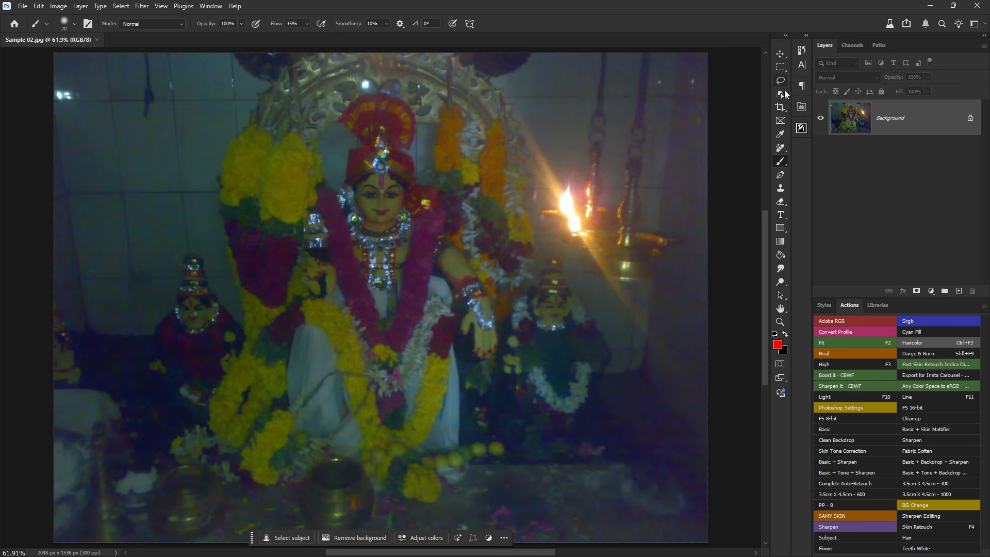
drag(917, 137, 957, 290)
click(54, 7)
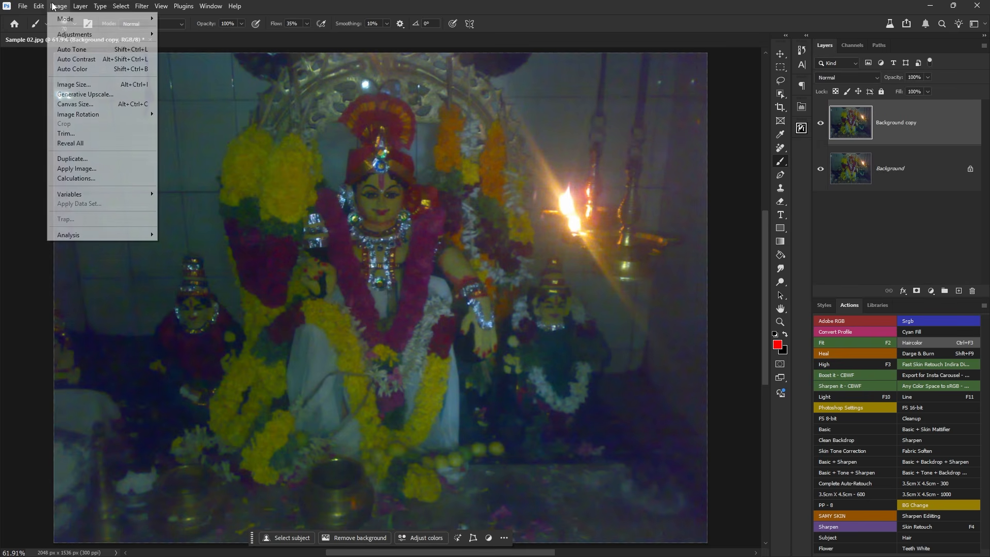
click(92, 98)
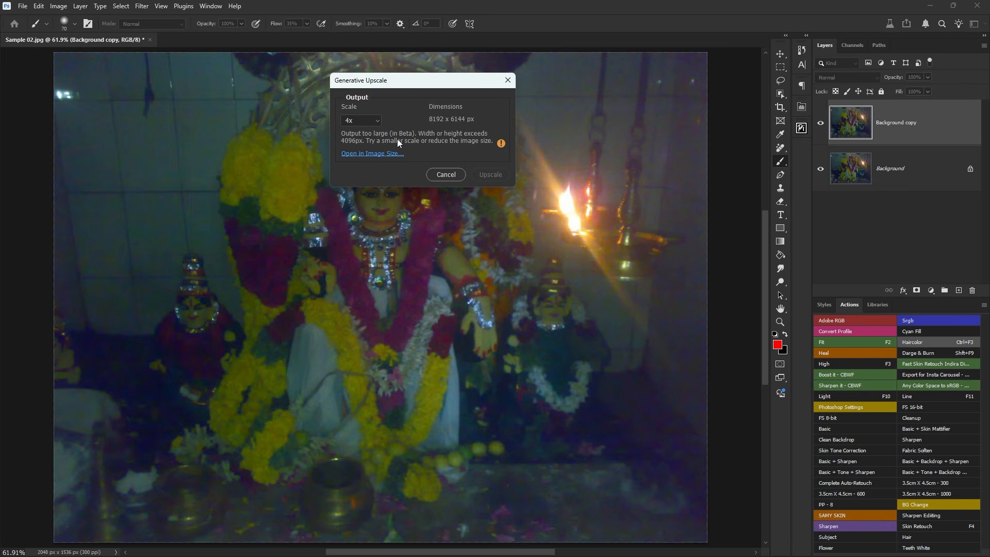
click(374, 154)
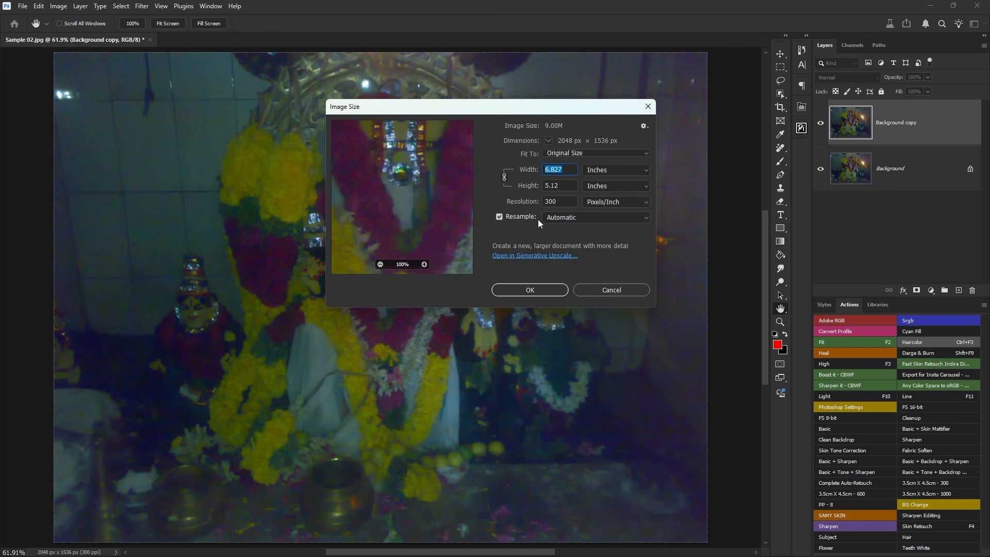
click(596, 289)
key(b)
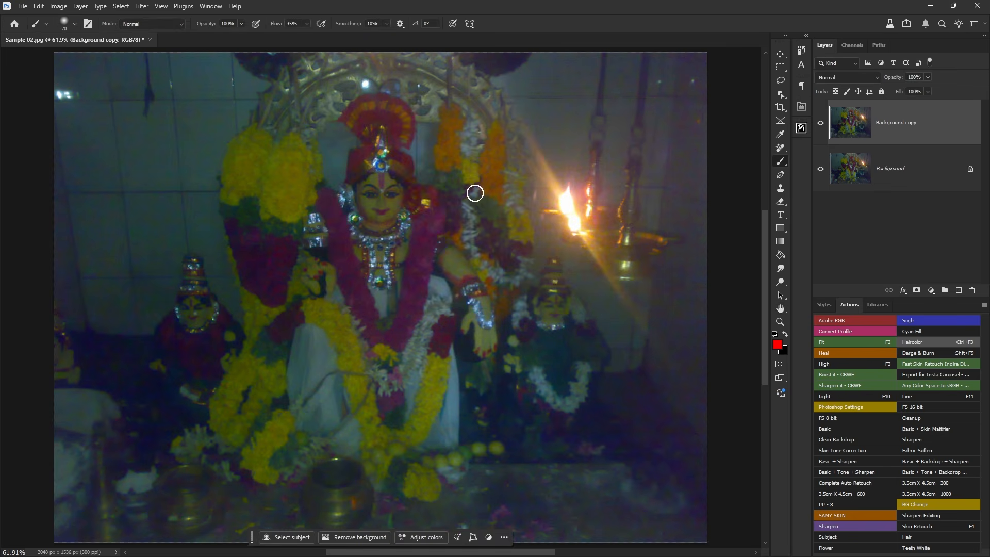
Check the Generative Upscale output dimensions of the temple photo at the 3x, 2x and 4x scales.
click(70, 5)
click(92, 97)
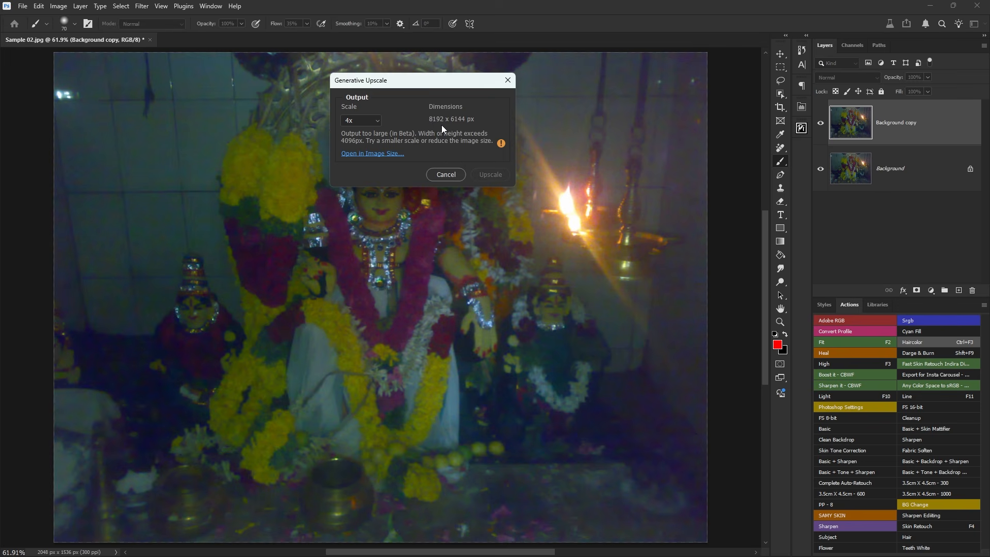
click(351, 141)
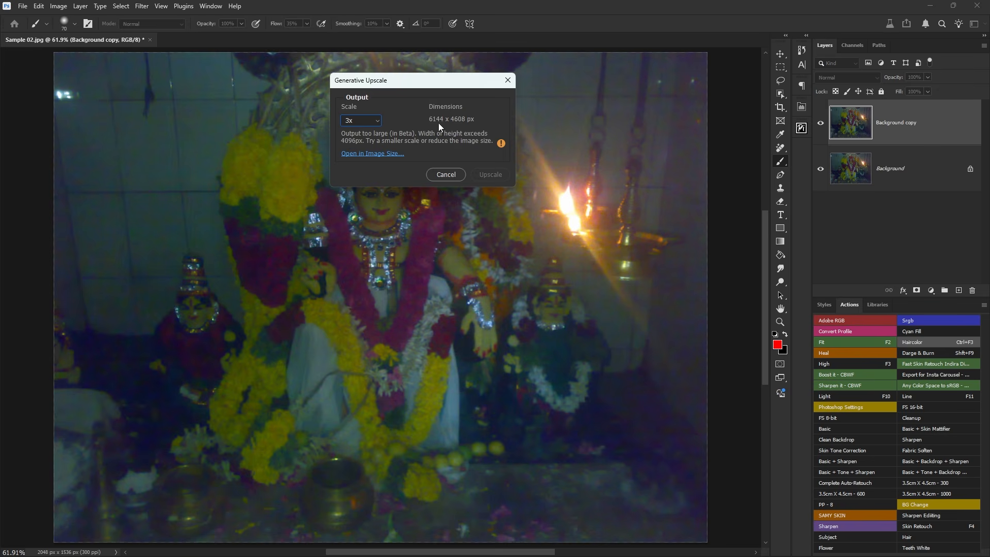
click(362, 118)
click(353, 132)
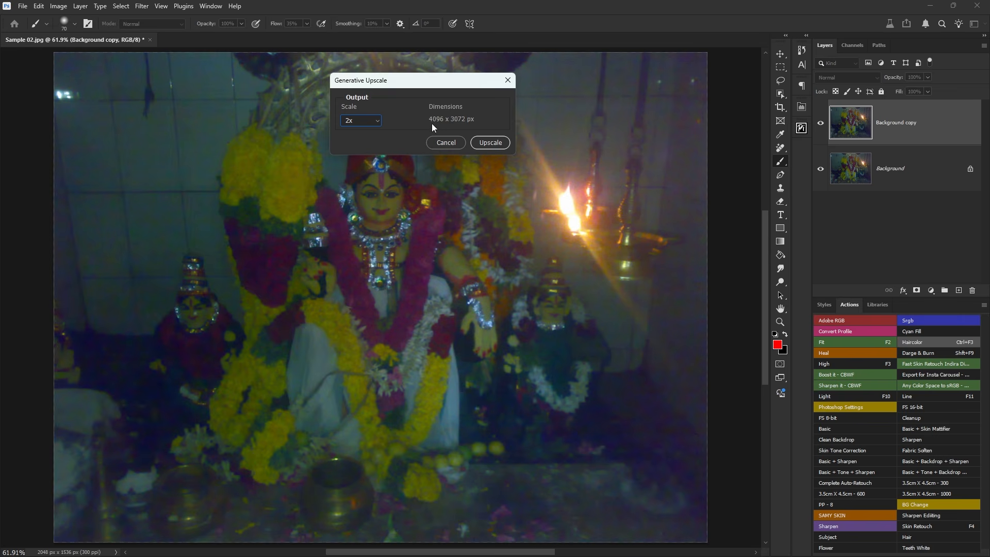
click(376, 121)
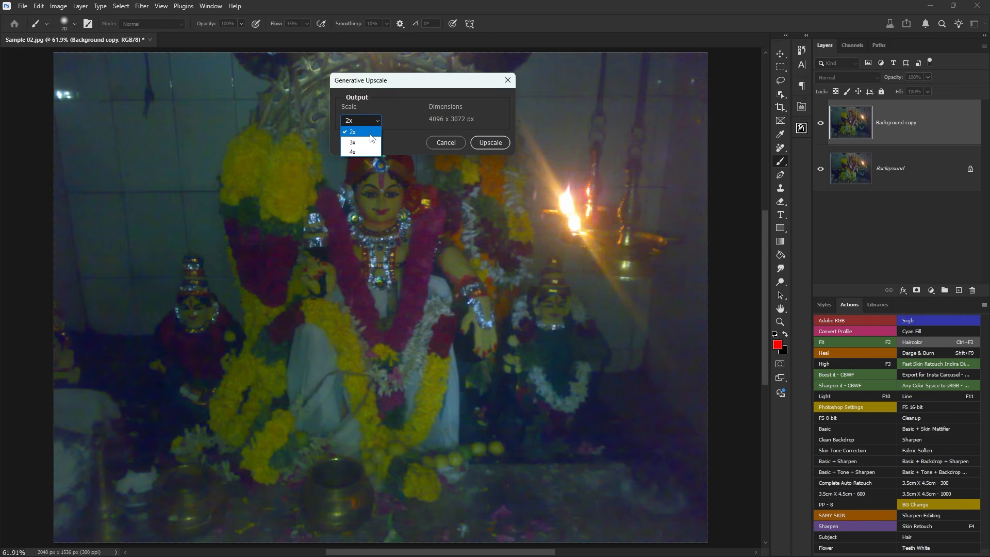
click(363, 148)
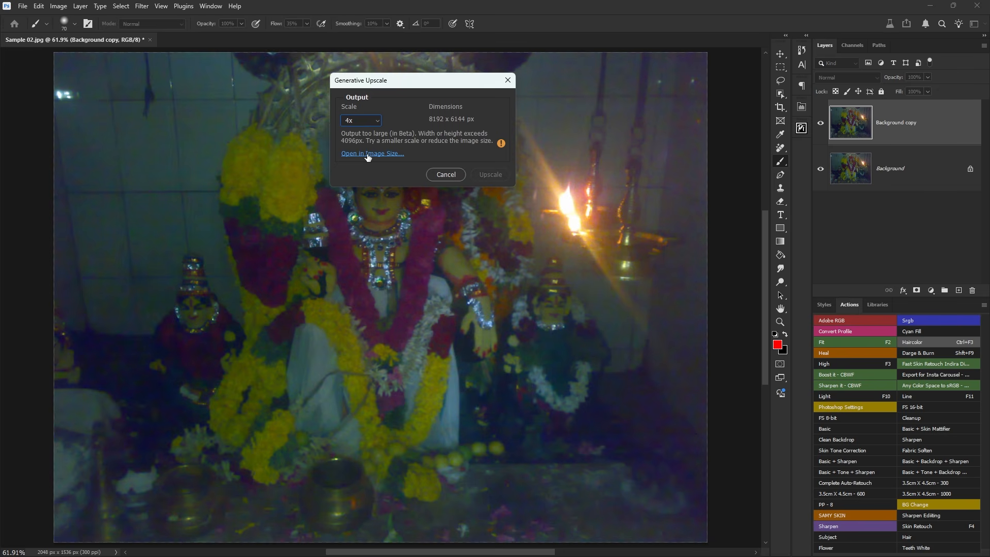
Reduce the temple photo's image size to a width of 4.027 inches at 300 pixels/inch with resampling on.
click(368, 154)
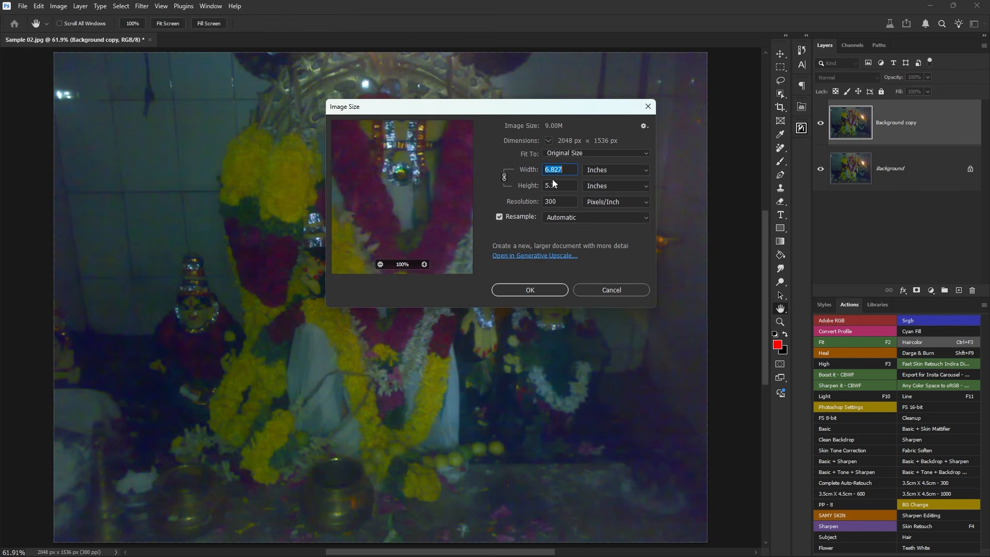
scroll(571, 174, down, 12)
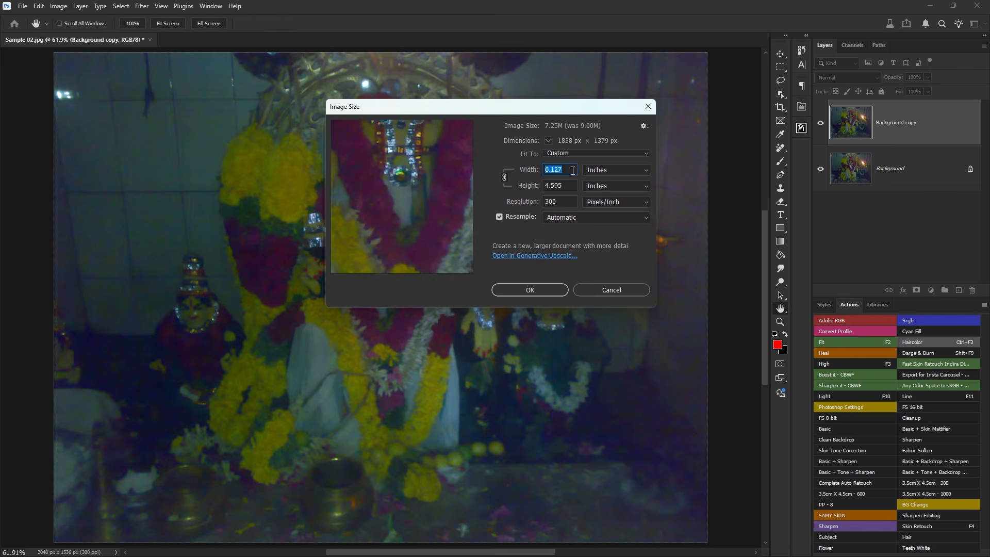
key(Down)
key(Down)
key(Down)
key(Down)
key(Down)
key(Down)
key(Down)
key(Down)
key(Down)
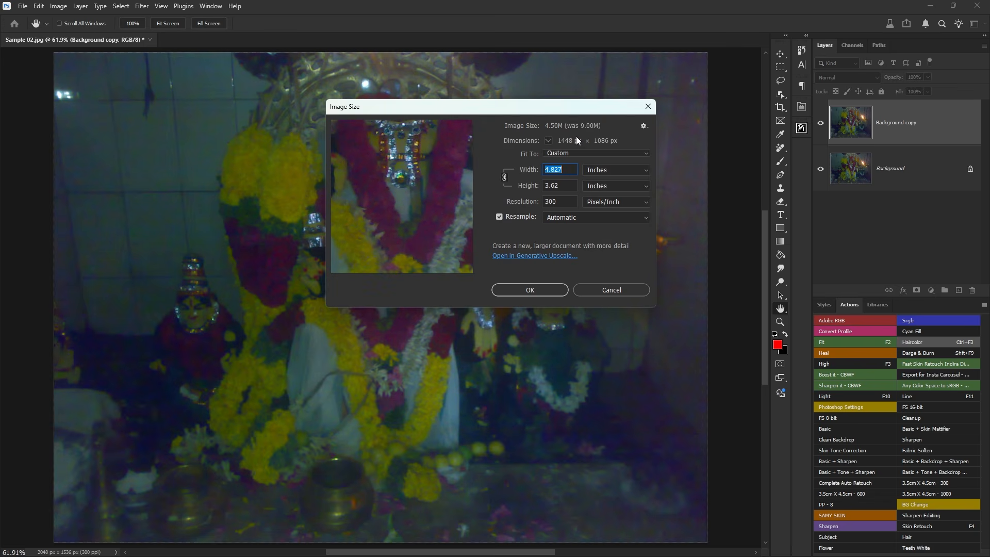
key(Down)
key(Down)
key(Down)
key(Down)
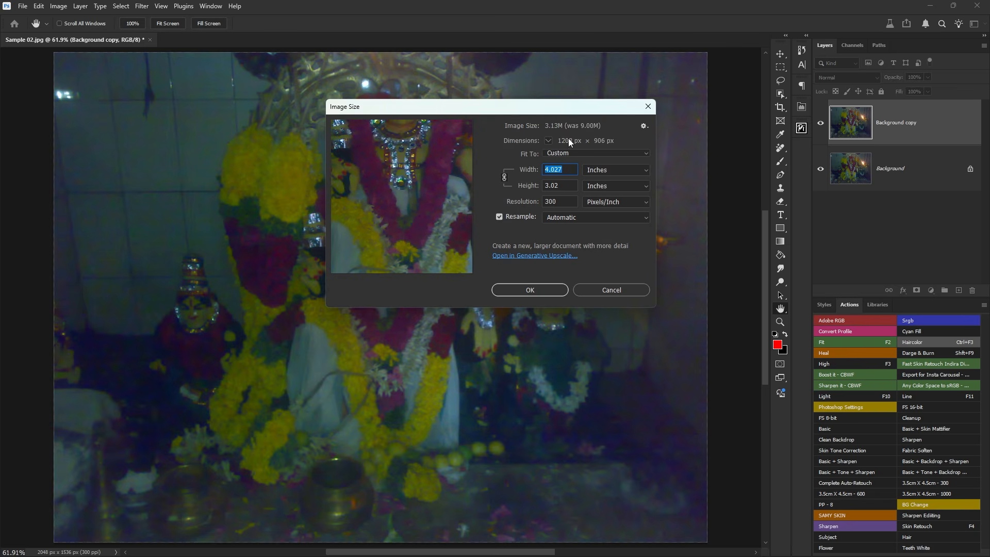
click(549, 288)
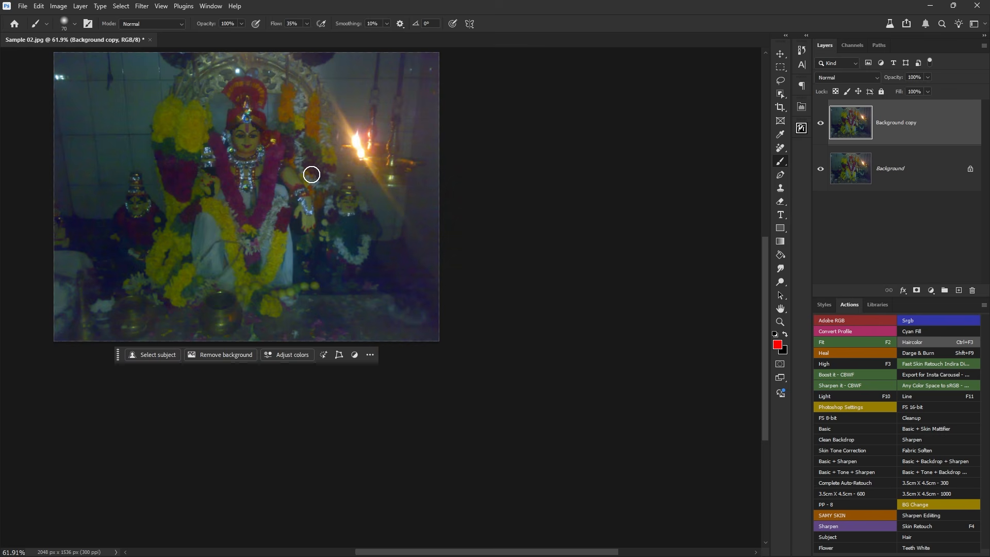
scroll(296, 177, up, 4)
drag(229, 139, 380, 282)
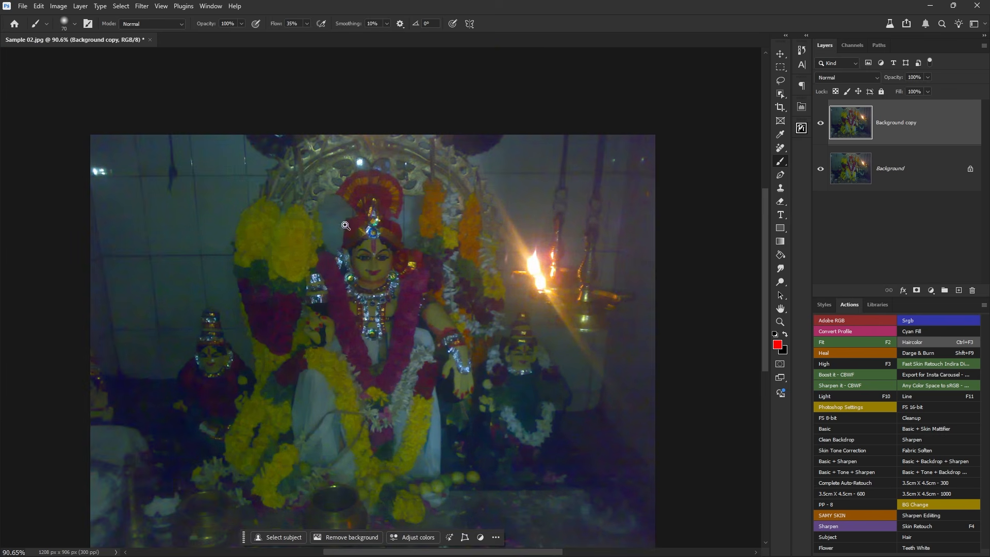
Try Generative Upscale at the 3x scale on the reduced temple photo.
click(58, 6)
click(96, 94)
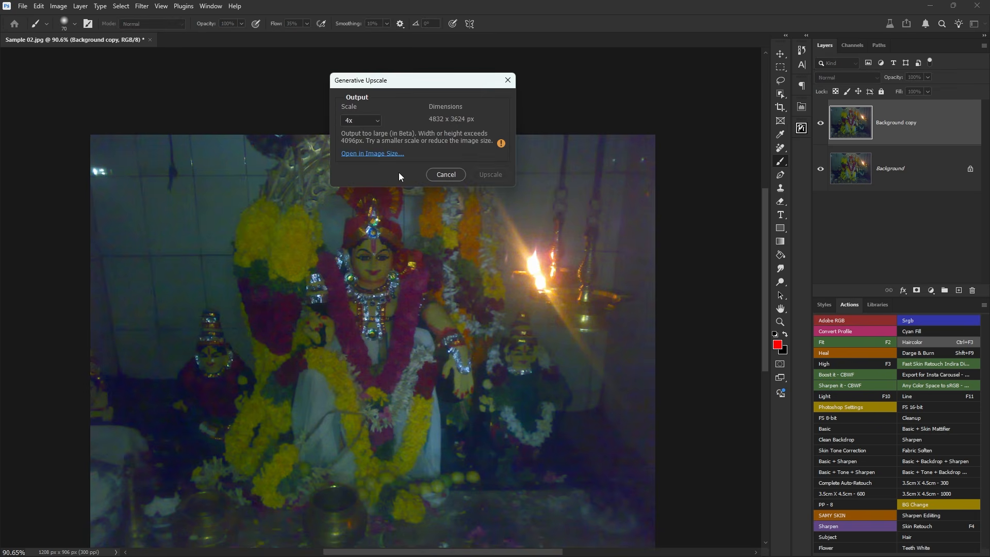
click(367, 120)
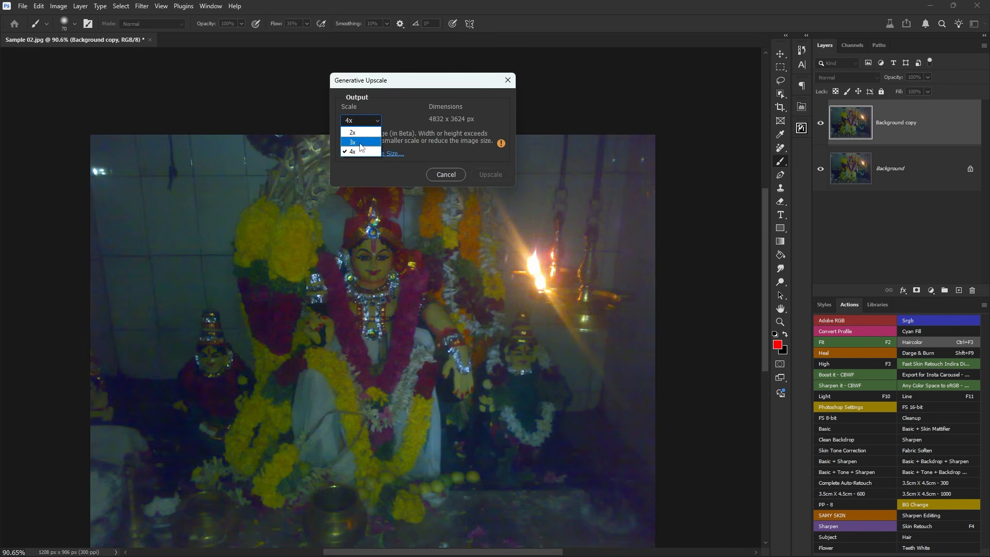
click(361, 141)
click(490, 143)
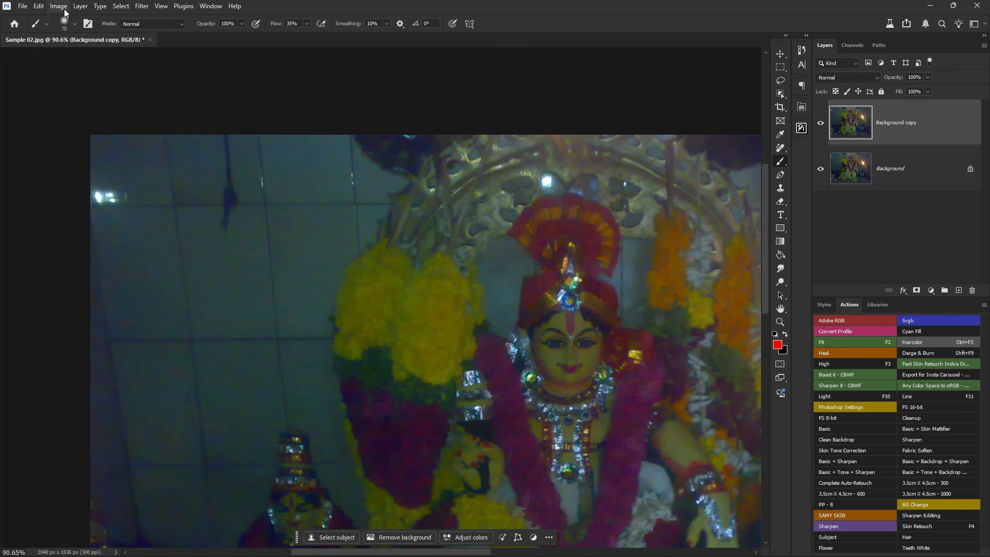
Run Generative Upscale at the 2x scale on the full-size temple photo for an output of 4096 x 3072 px.
click(64, 7)
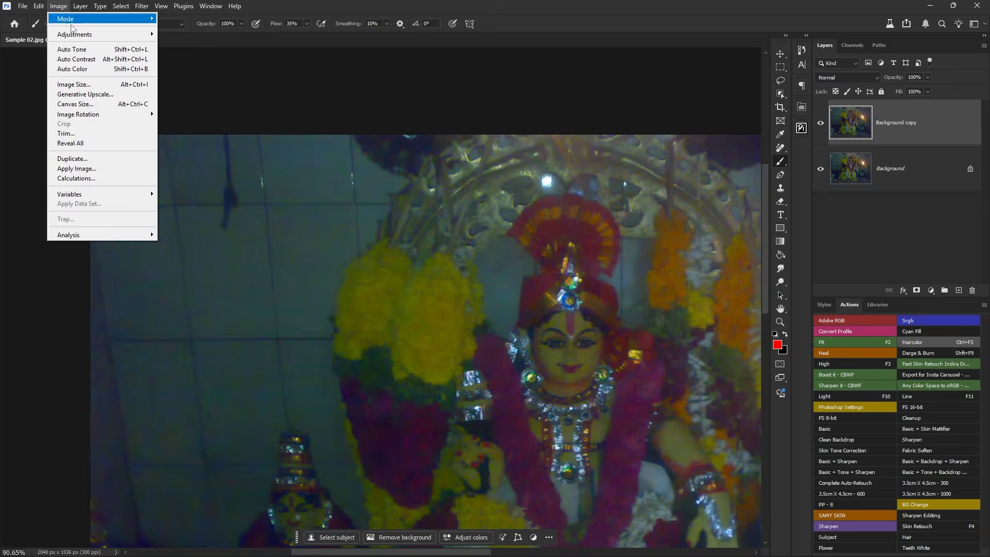
click(91, 93)
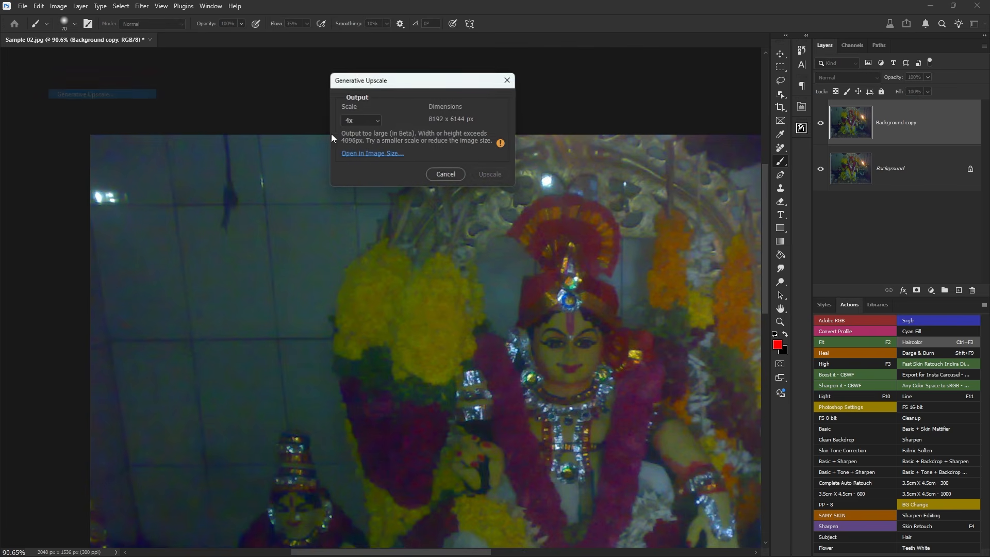
click(350, 124)
click(352, 134)
click(358, 117)
click(353, 133)
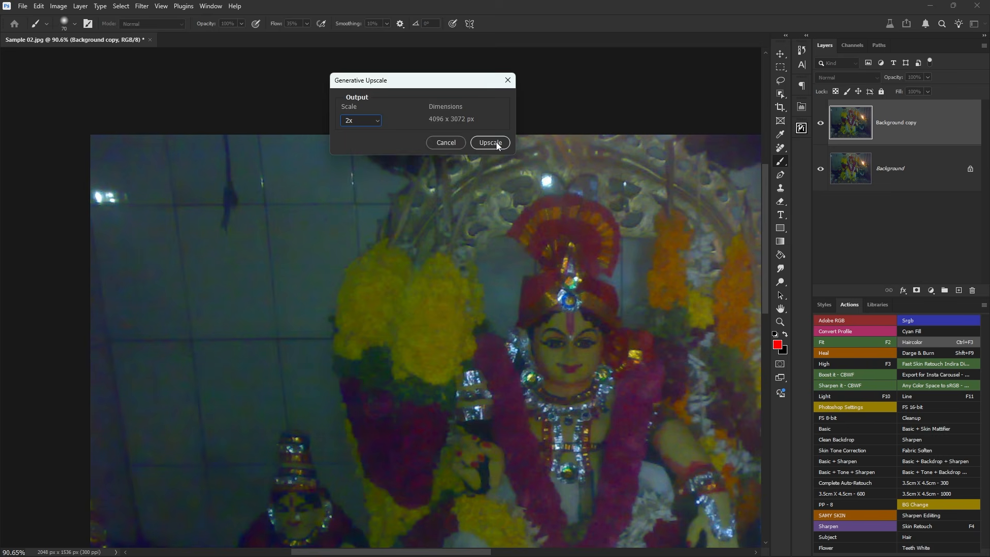
click(496, 142)
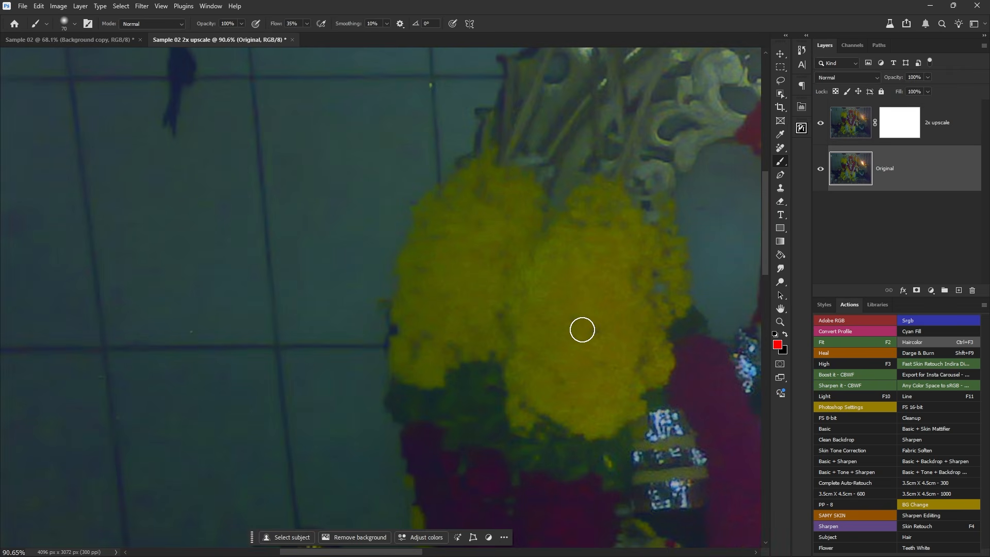
Compare the idol's face before and after upscaling by toggling the visibility of the 2x upscale layer.
scroll(657, 143, down, 7)
drag(717, 289, 476, 238)
scroll(397, 150, up, 14)
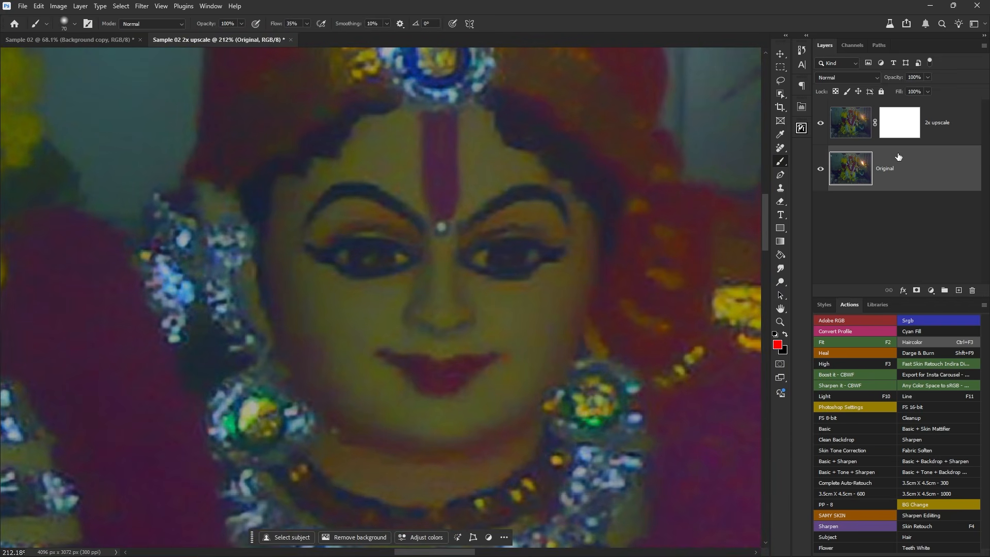
click(819, 123)
click(819, 124)
scroll(516, 263, down, 5)
scroll(539, 274, up, 4)
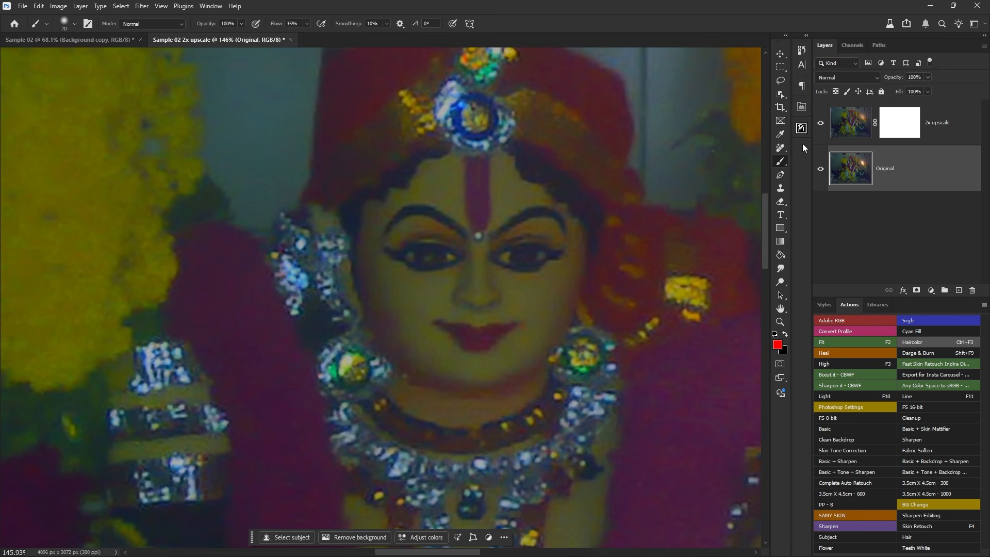
click(819, 124)
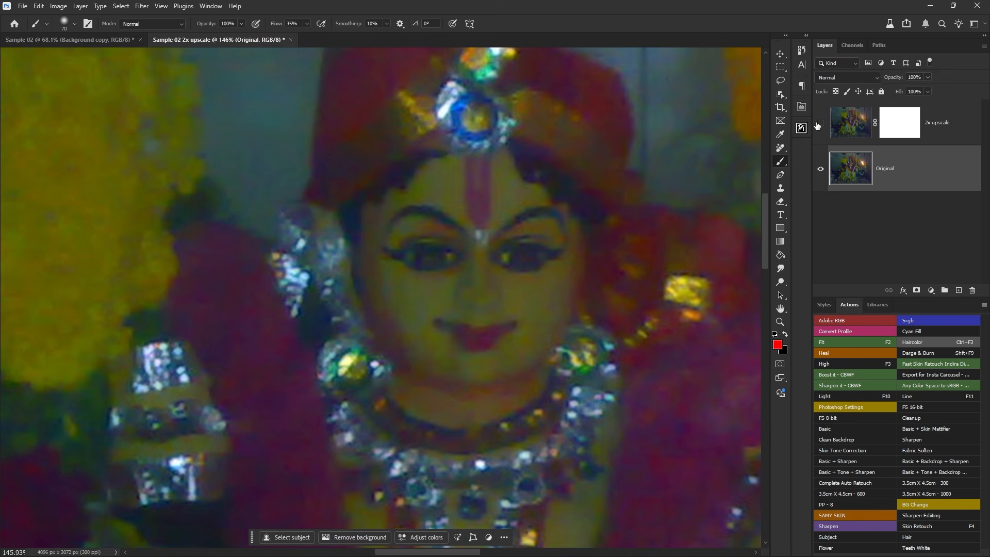
click(819, 123)
scroll(427, 276, down, 4)
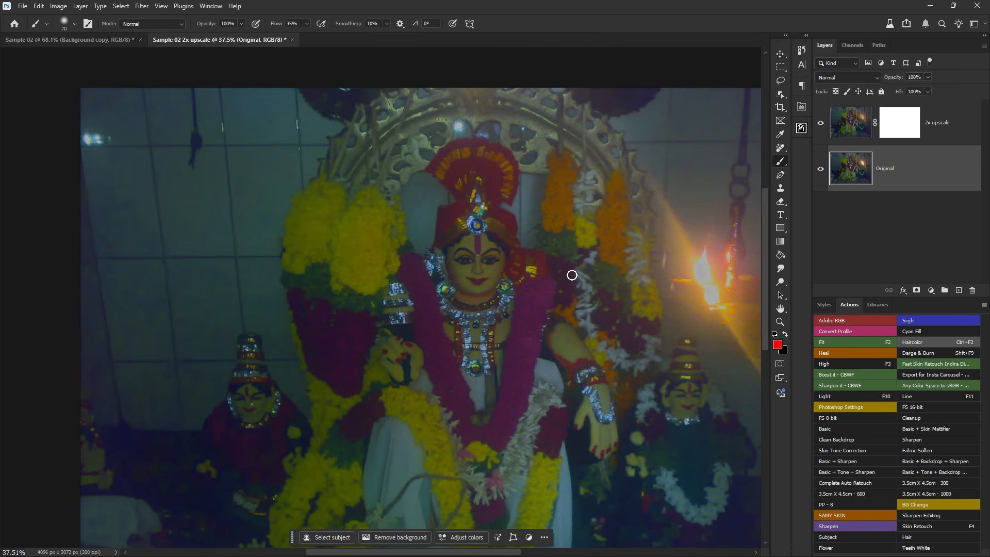
Duplicate the 2x upscale layer and set the copy's blend mode to Screen to brighten the temple photo.
click(845, 143)
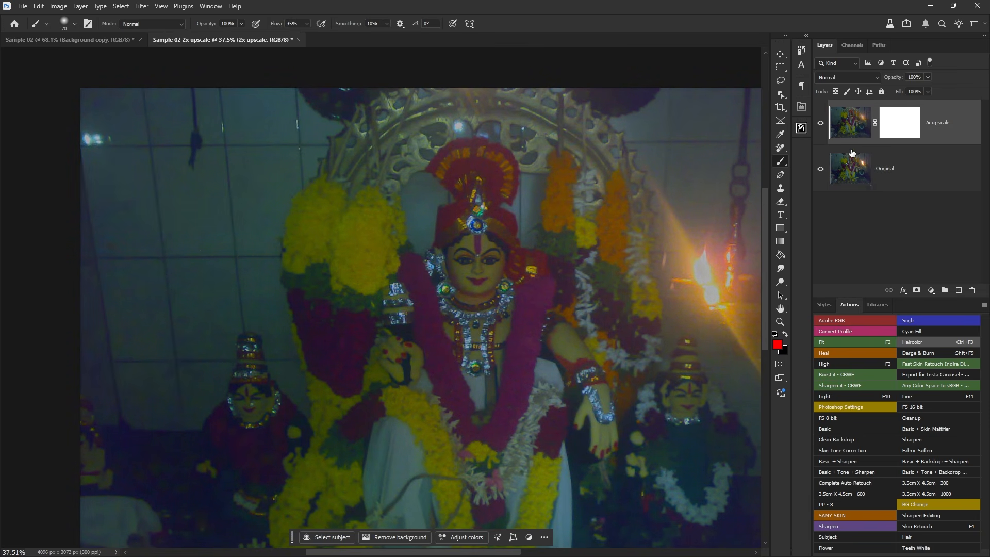
key(ctrl+j)
key(shift+alt+s)
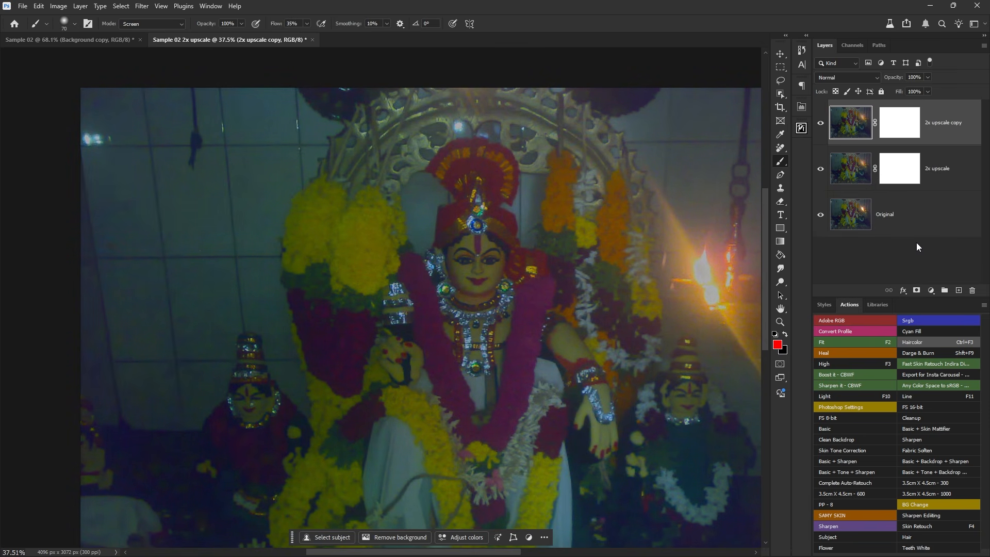
click(847, 77)
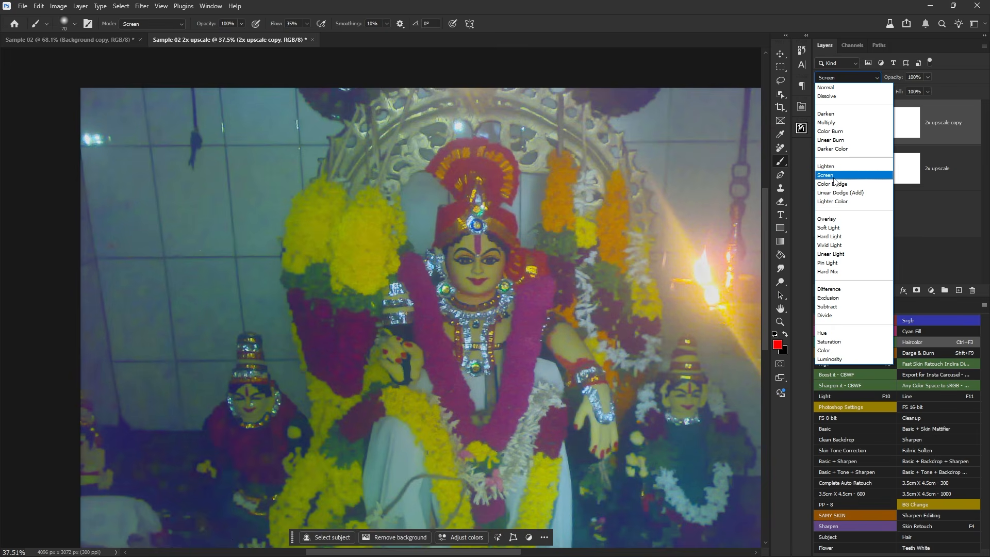
click(829, 175)
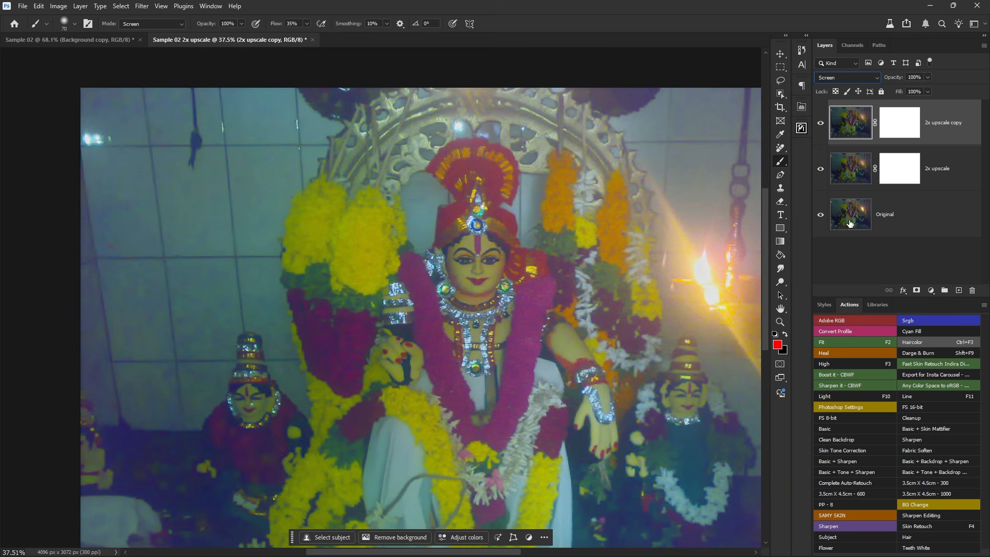
Duplicate the Screen layer once more to brighten the temple photo further.
key(ctrl+j)
key(ctrl+j)
drag(451, 264, 519, 306)
key(ctrl+z)
Compare the brightened temple photo with its Original layer up close and with the dark Sample 02 document.
ctrl+click(582, 318)
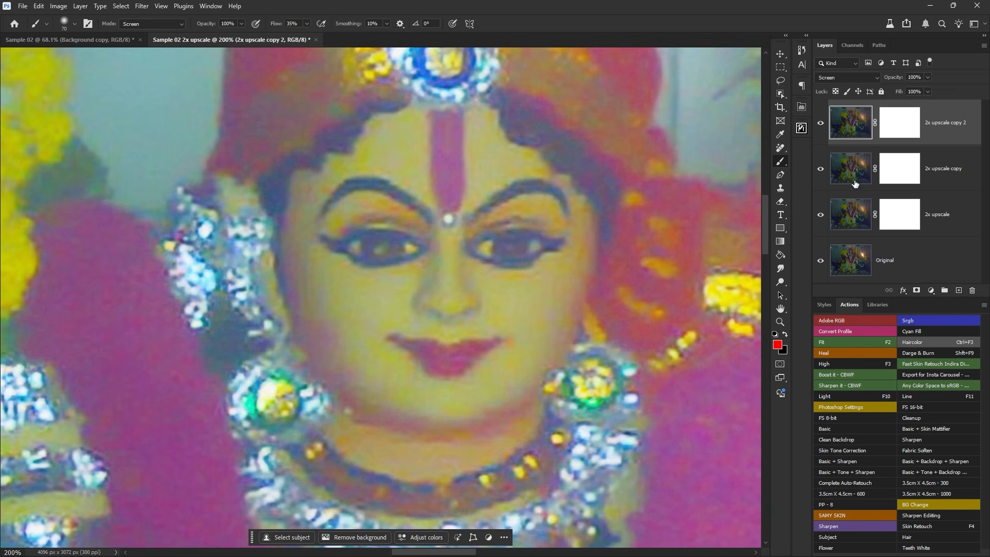
scroll(842, 225, down, 1)
alt+click(820, 262)
alt+click(820, 262)
scroll(567, 258, down, 9)
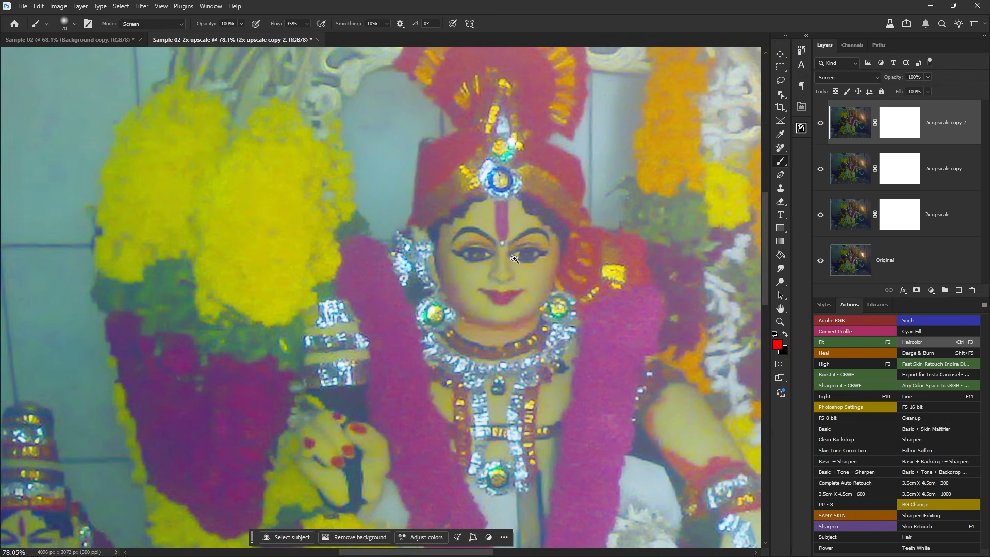
scroll(687, 229, down, 5)
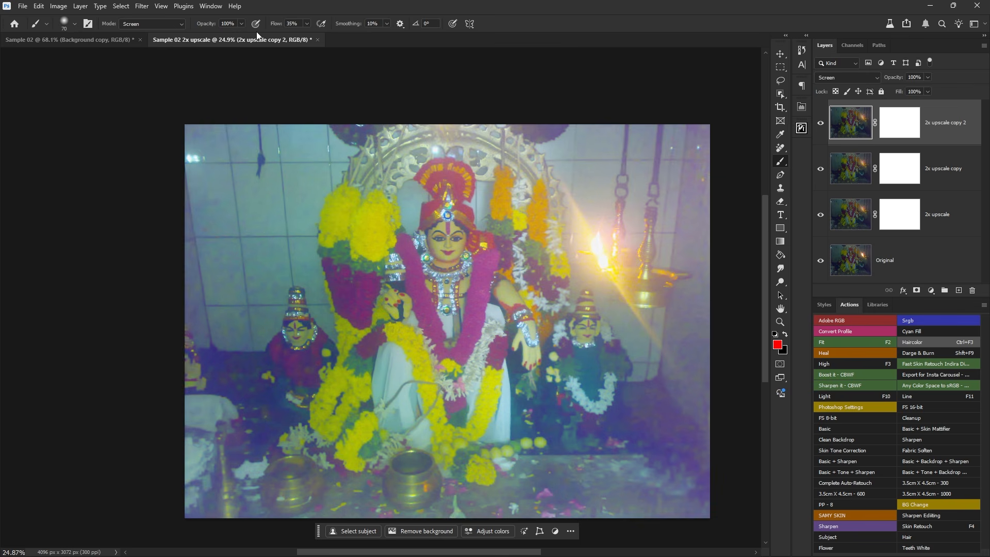
click(103, 39)
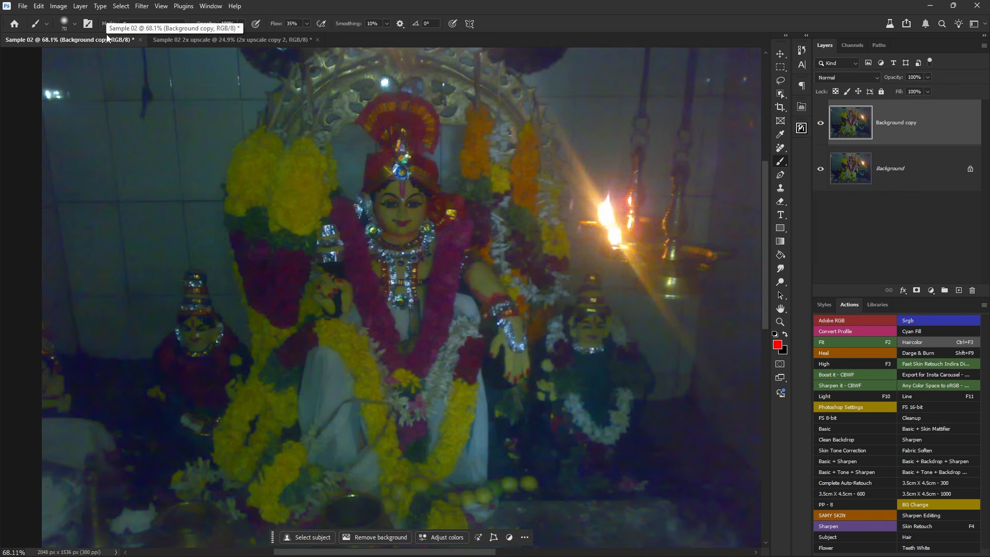
click(201, 41)
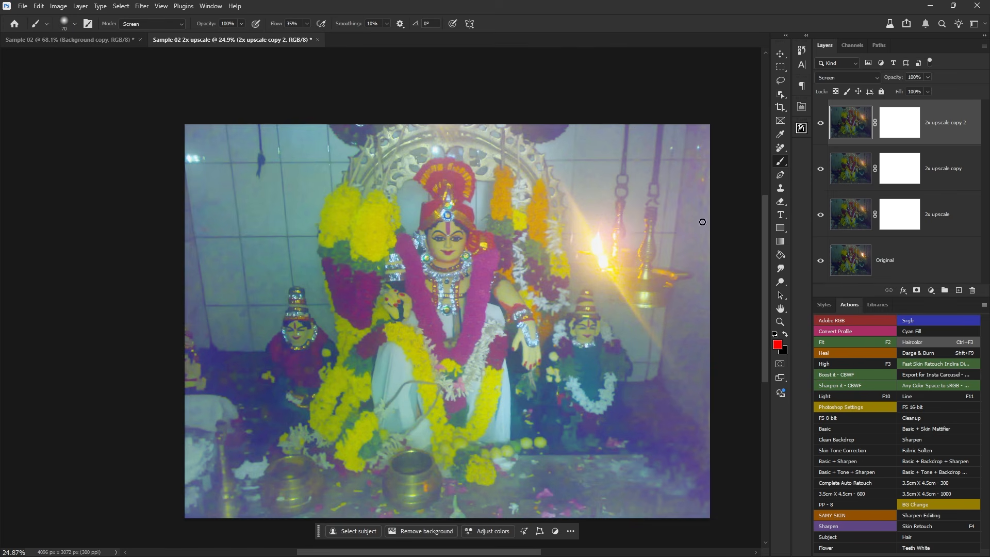
key(ctrl+minus)
click(866, 266)
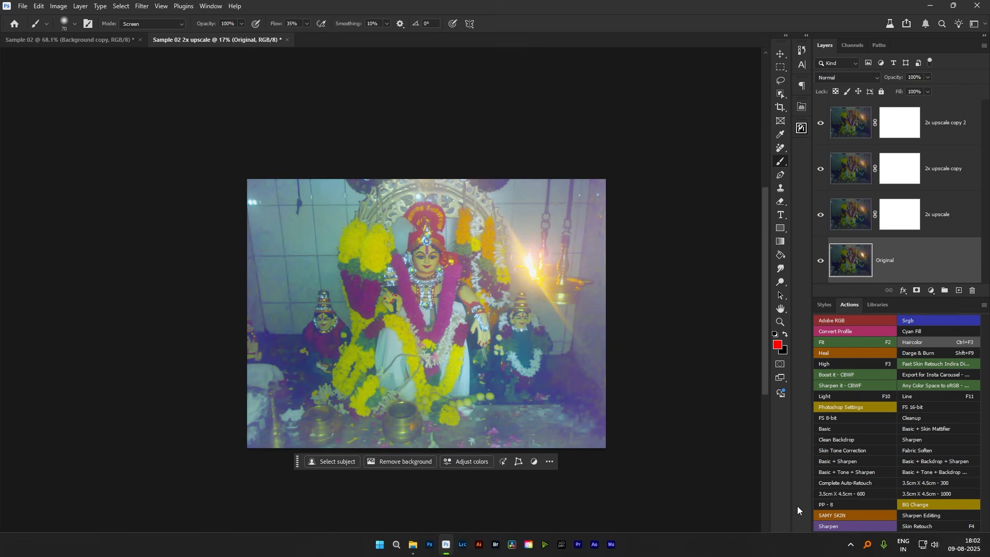
Open Sample 03.jpg from File Explorer in Photoshop.
click(414, 552)
drag(453, 154, 487, 27)
key(alt+Tab)
Examine the boats, huts and trees in the Sample 03.jpg seascape for image quality.
drag(339, 254, 380, 332)
scroll(424, 336, down, 3)
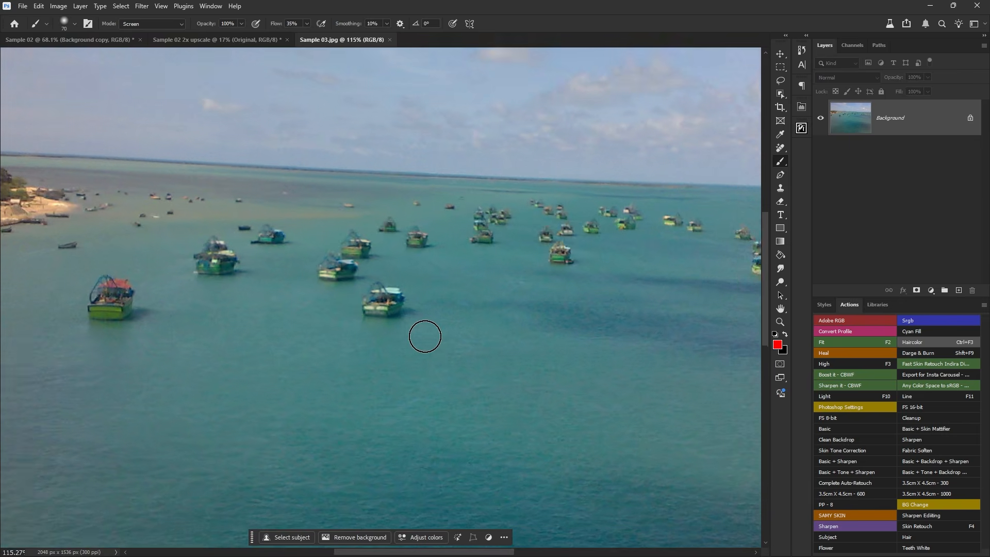
key(ctrl+0)
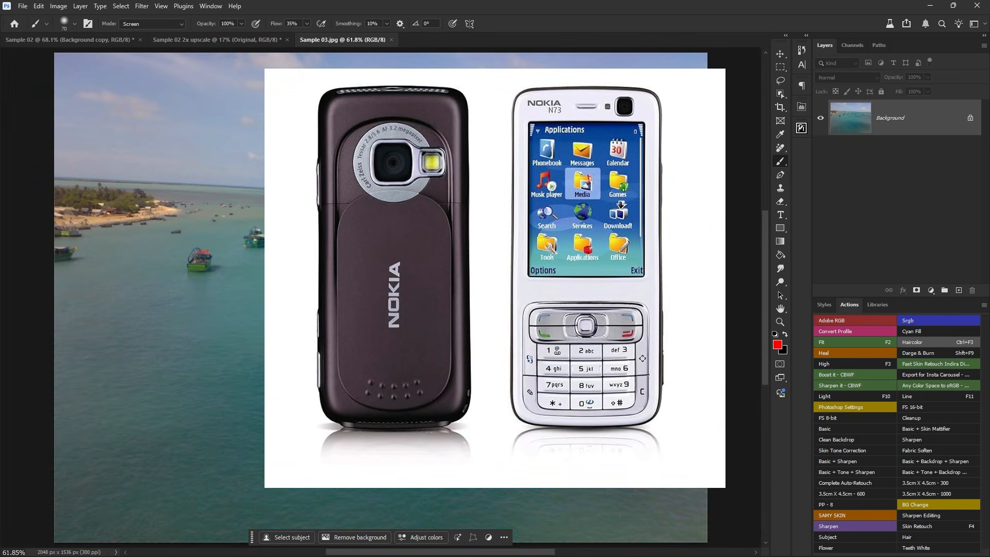
scroll(257, 257, up, 12)
drag(582, 289, 249, 343)
drag(603, 382, 499, 284)
drag(560, 325, 463, 326)
drag(166, 203, 294, 289)
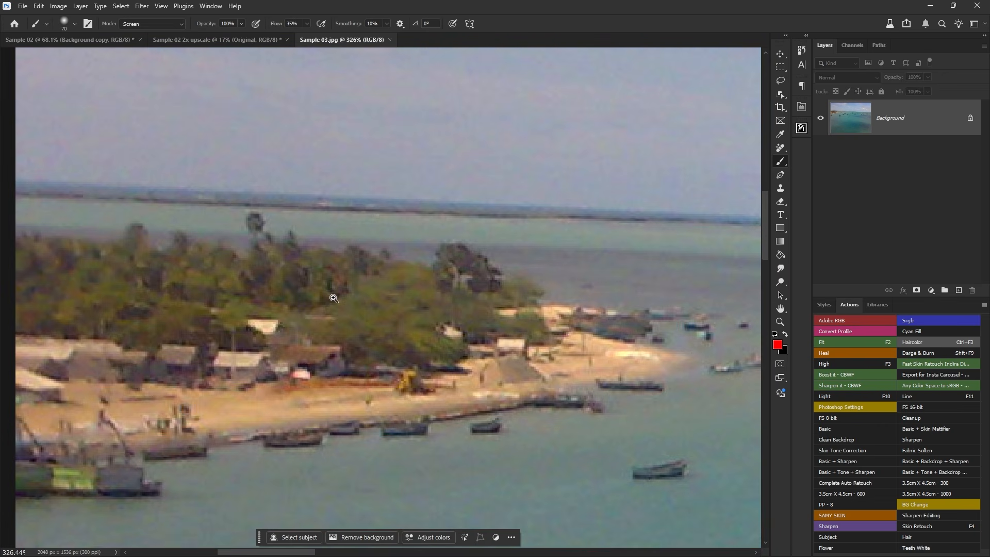
drag(404, 334, 321, 283)
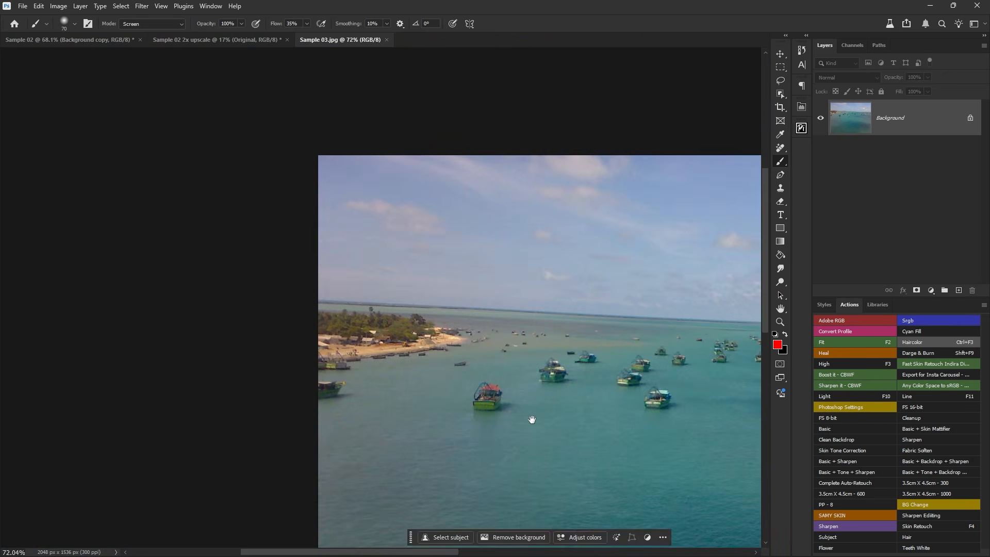
drag(516, 416, 374, 316)
key(ctrl+0)
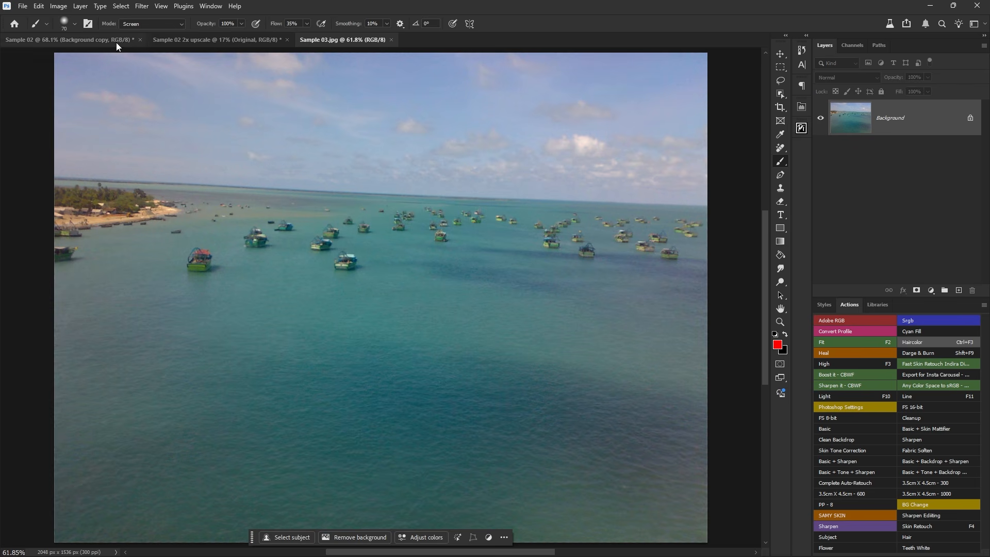
Run Generative Upscale at the 2x scale on Sample 03.jpg.
click(59, 6)
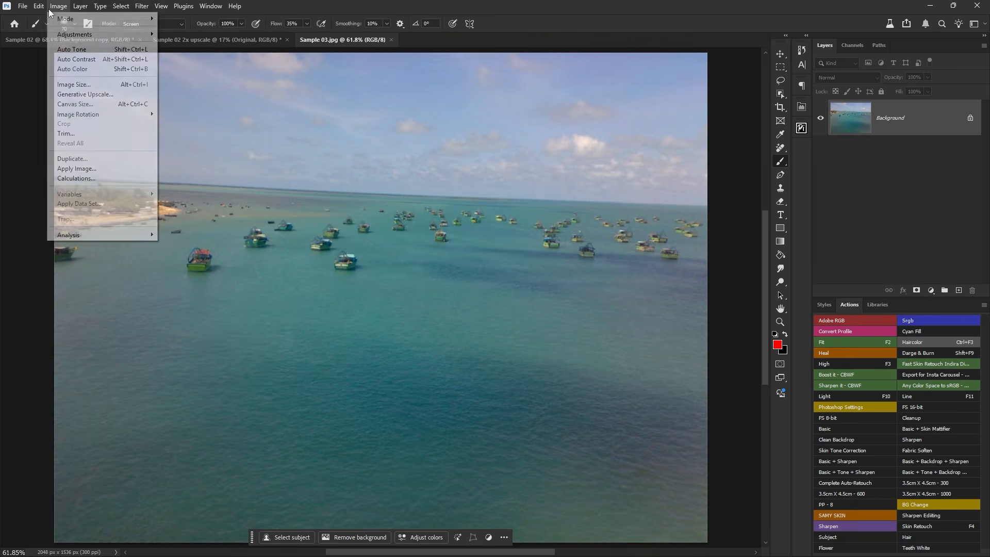
click(85, 95)
click(363, 124)
click(355, 145)
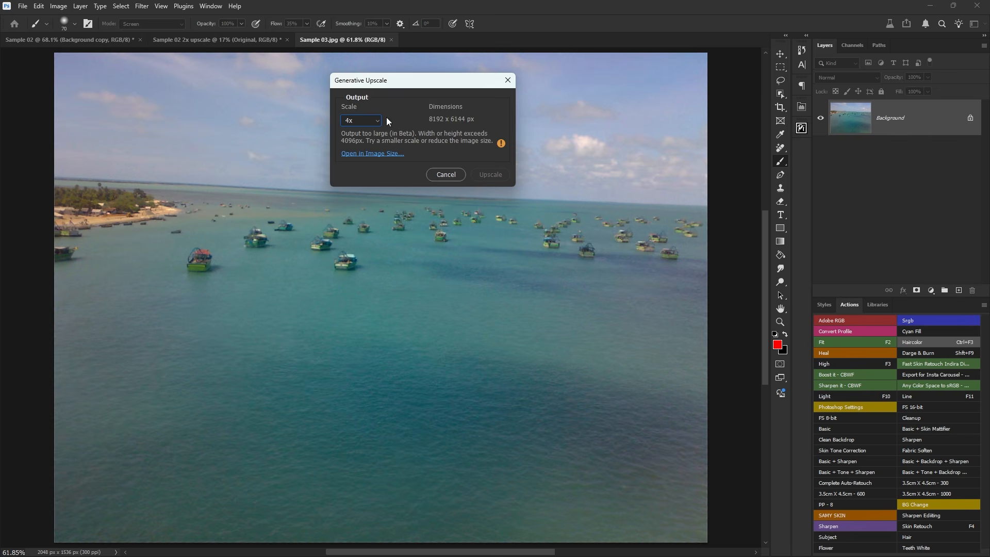
click(364, 122)
click(364, 138)
click(368, 120)
click(364, 130)
click(486, 141)
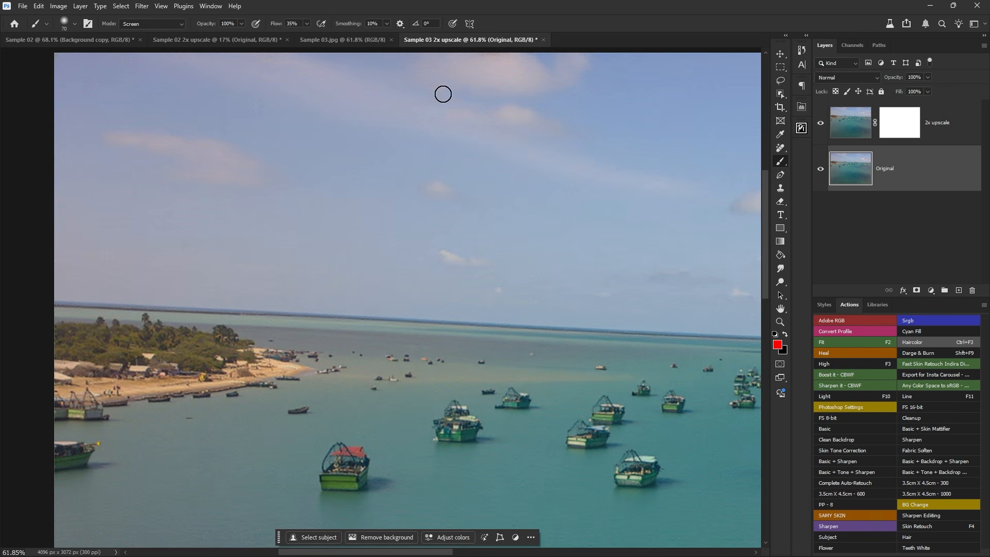
Compare the overall seascape before and after upscaling by repeatedly toggling the 2x upscale layer.
scroll(435, 181, down, 5)
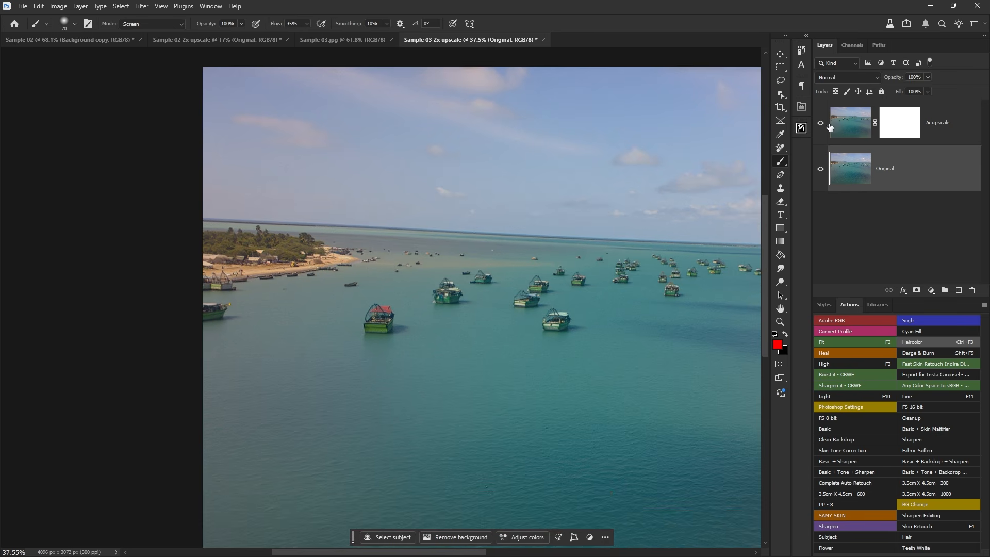
drag(571, 292, 505, 237)
scroll(494, 230, down, 1)
drag(593, 307, 515, 241)
click(820, 125)
click(818, 123)
click(819, 123)
click(818, 122)
click(817, 122)
click(818, 121)
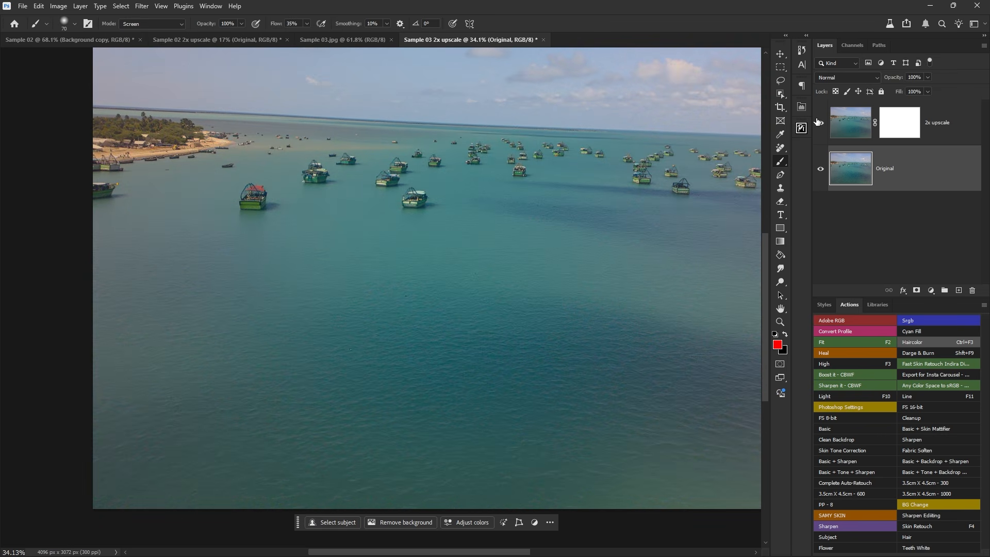
Compare the boats and shoreline up close with the 2x upscale layer hidden and shown, and select that layer.
drag(682, 176, 583, 181)
scroll(583, 181, up, 3)
drag(322, 205, 361, 265)
click(820, 123)
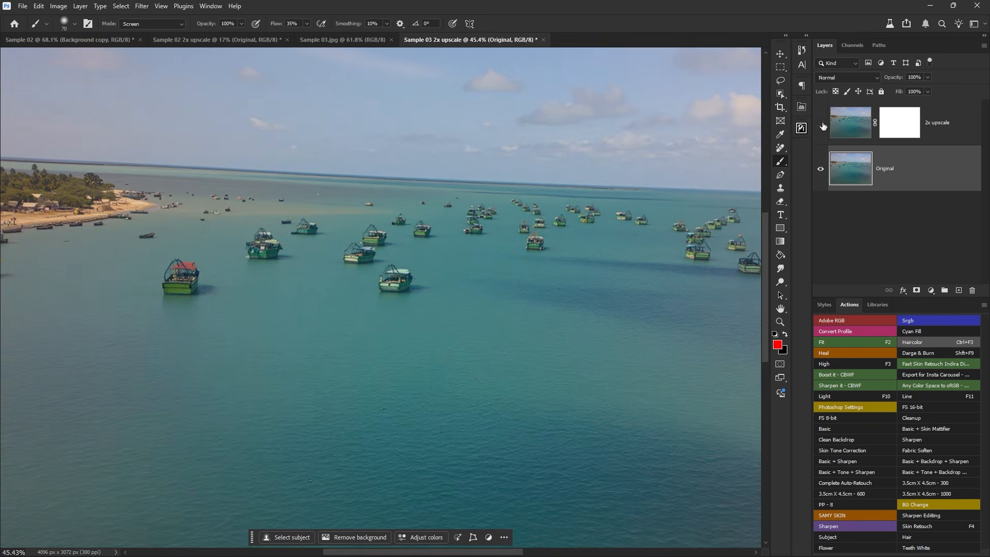
click(821, 124)
scroll(605, 180, down, 3)
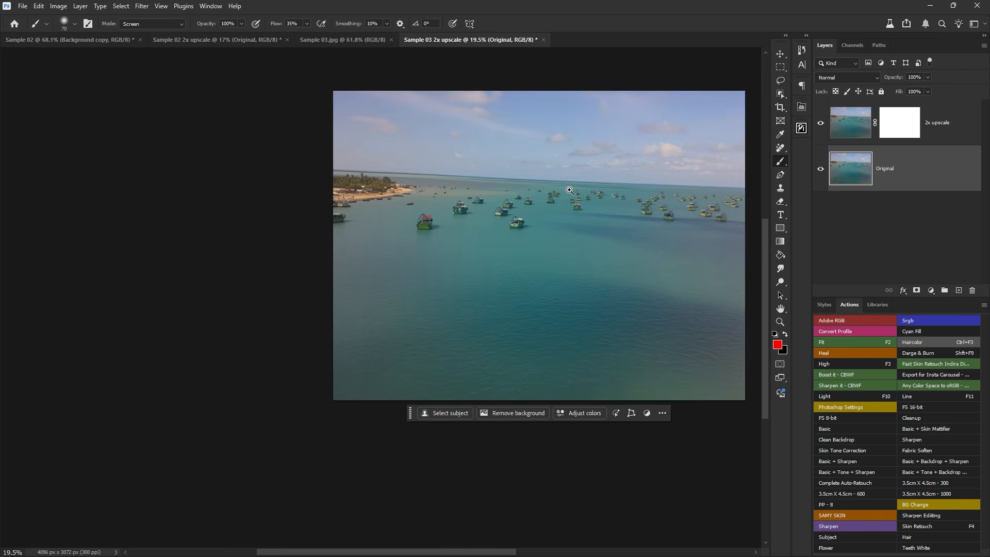
scroll(425, 222, up, 6)
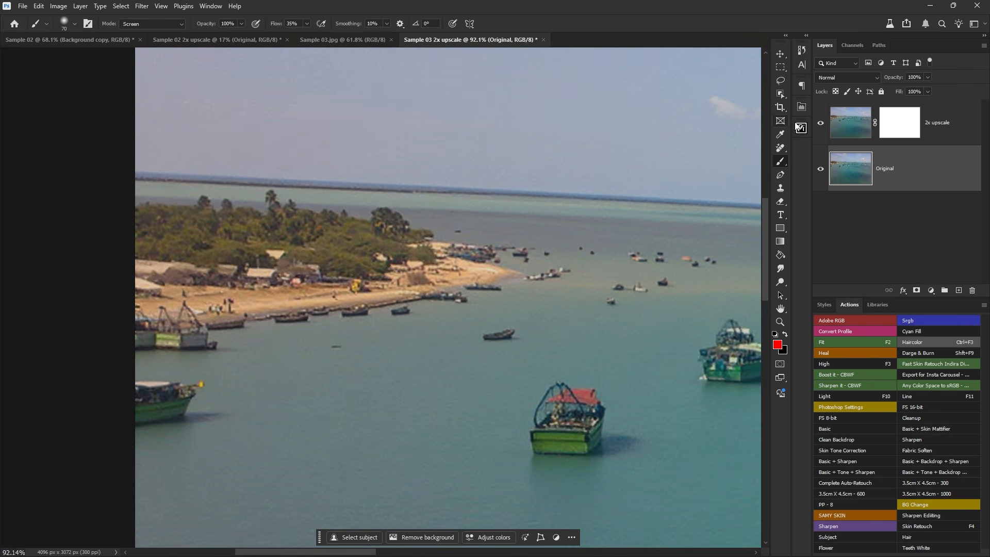
click(821, 125)
click(821, 125)
scroll(349, 246, down, 5)
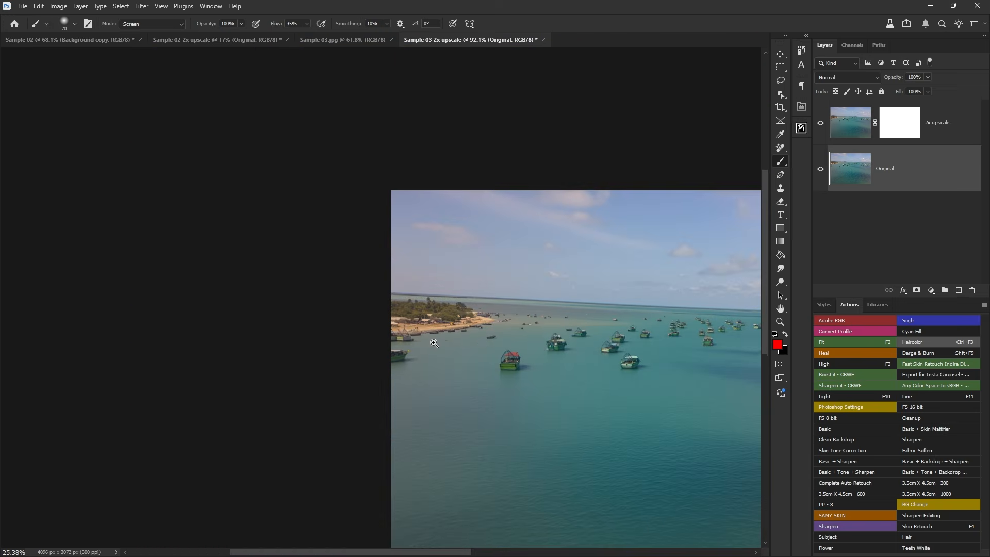
scroll(350, 245, right, 2)
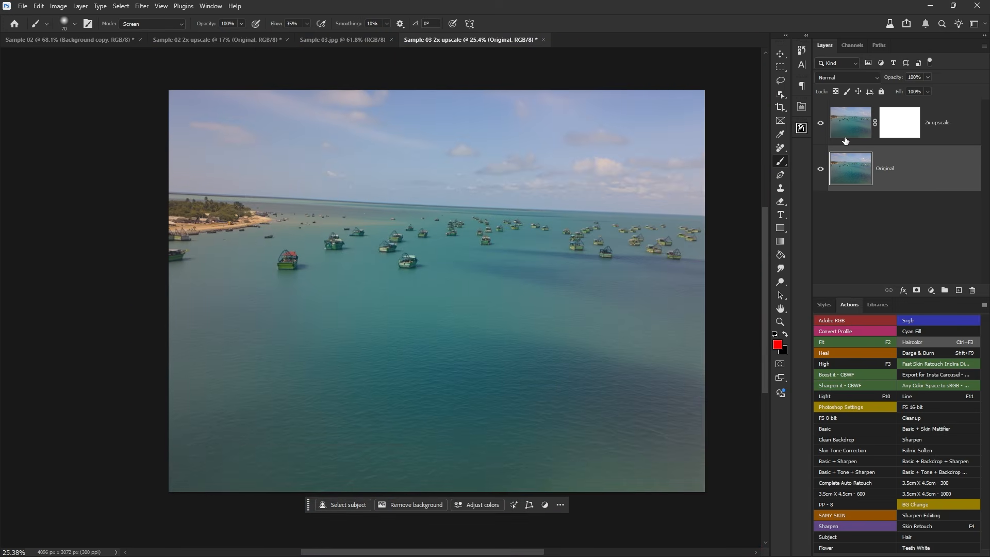
click(846, 141)
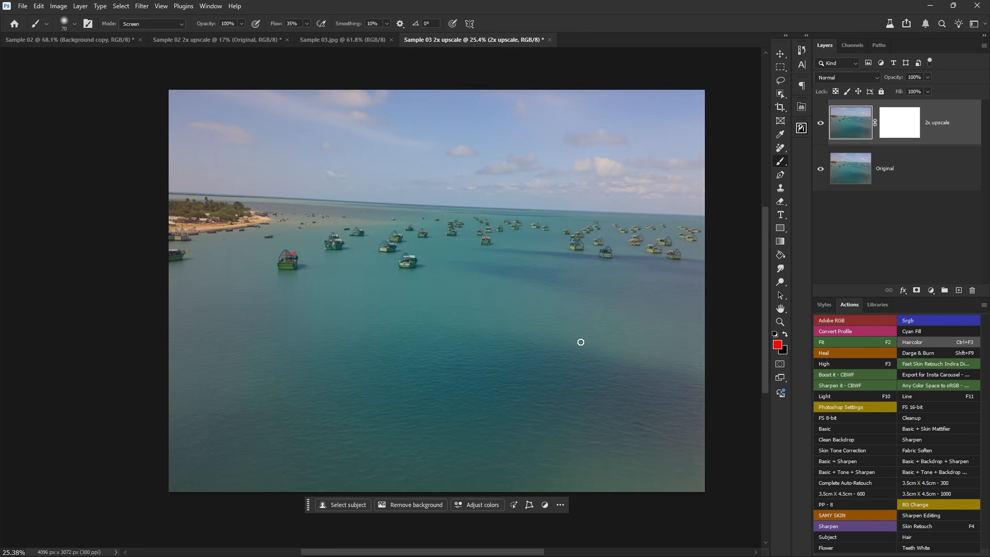
Switch to Creative Cloud Desktop, review its Beta apps page, and close it.
click(930, 6)
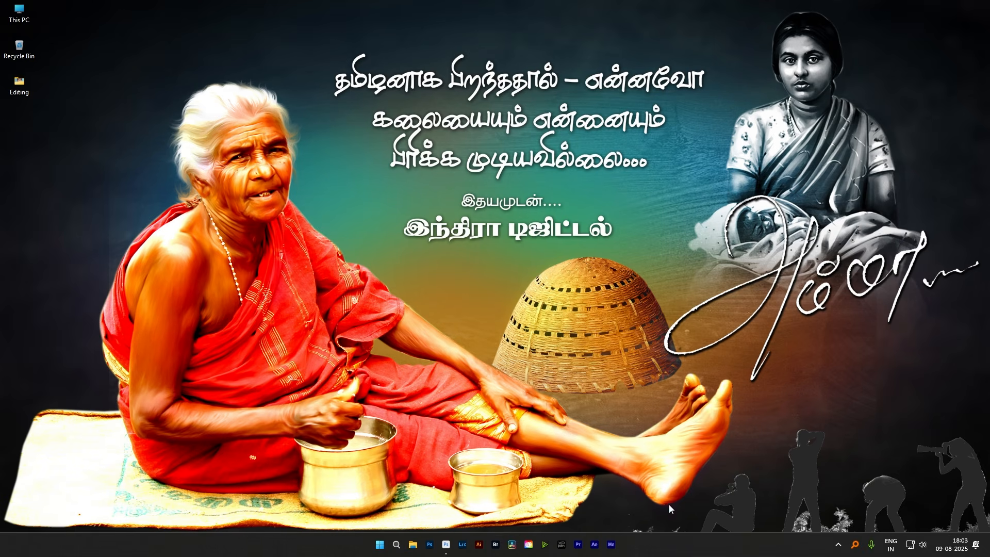
click(530, 545)
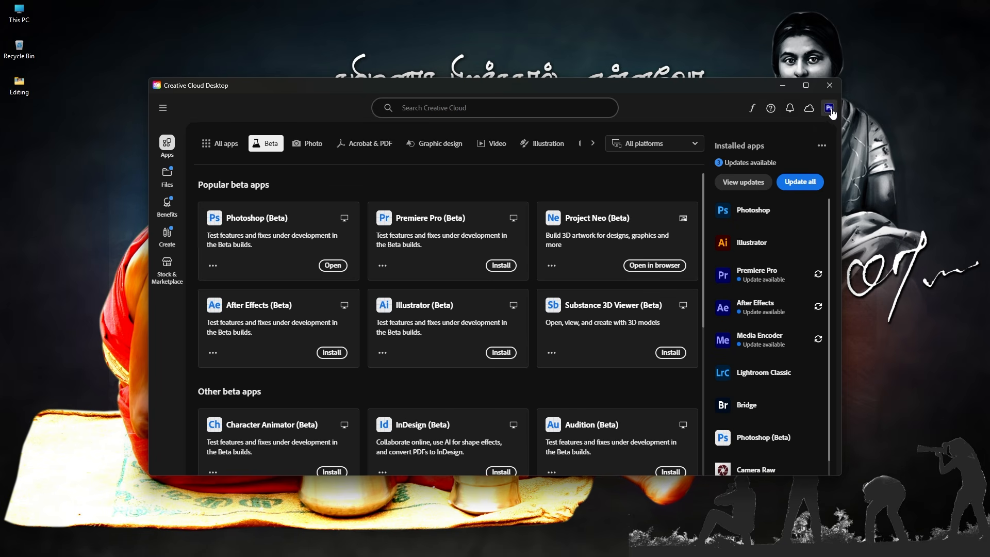
click(830, 85)
right_click(622, 114)
click(673, 164)
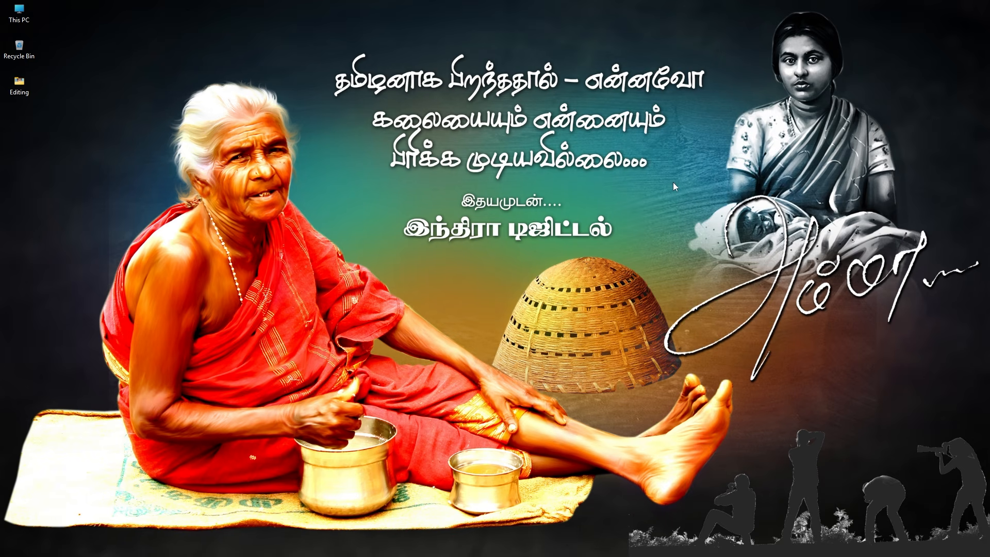